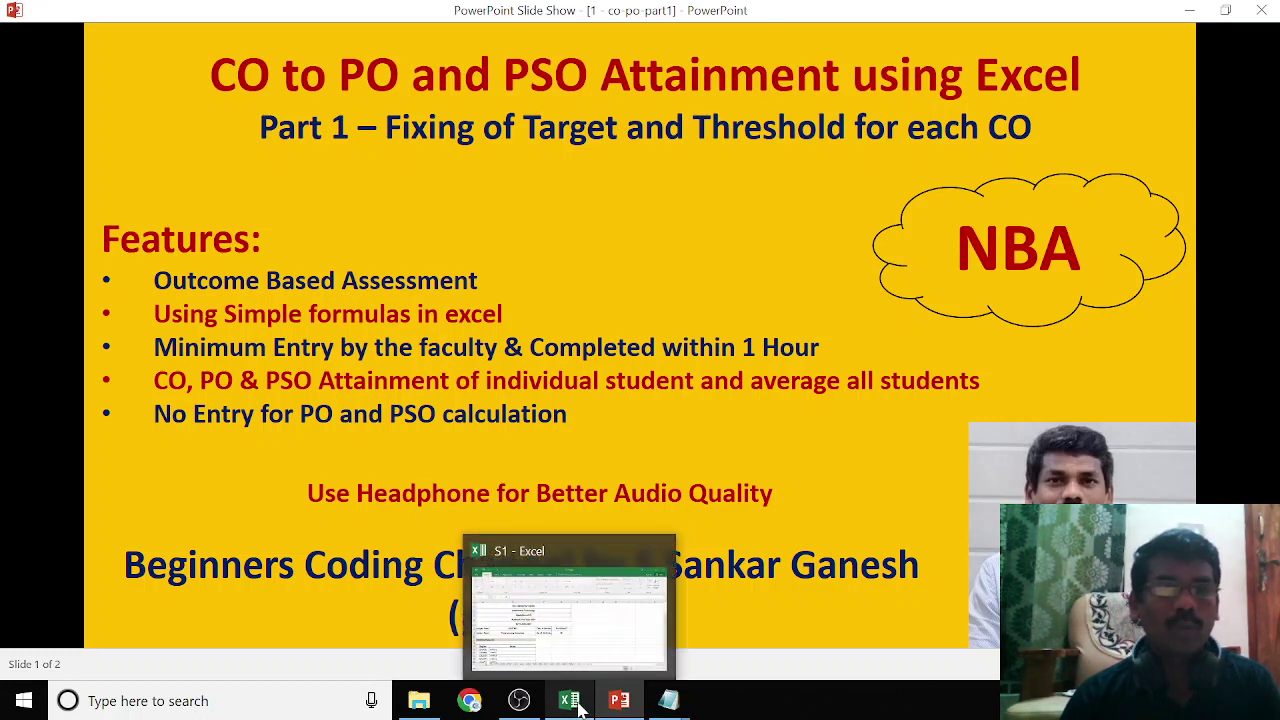
Bring up the S1 workbook, note the 75 students in D7, and scroll the NL list to the signature labels
left_click(580, 704)
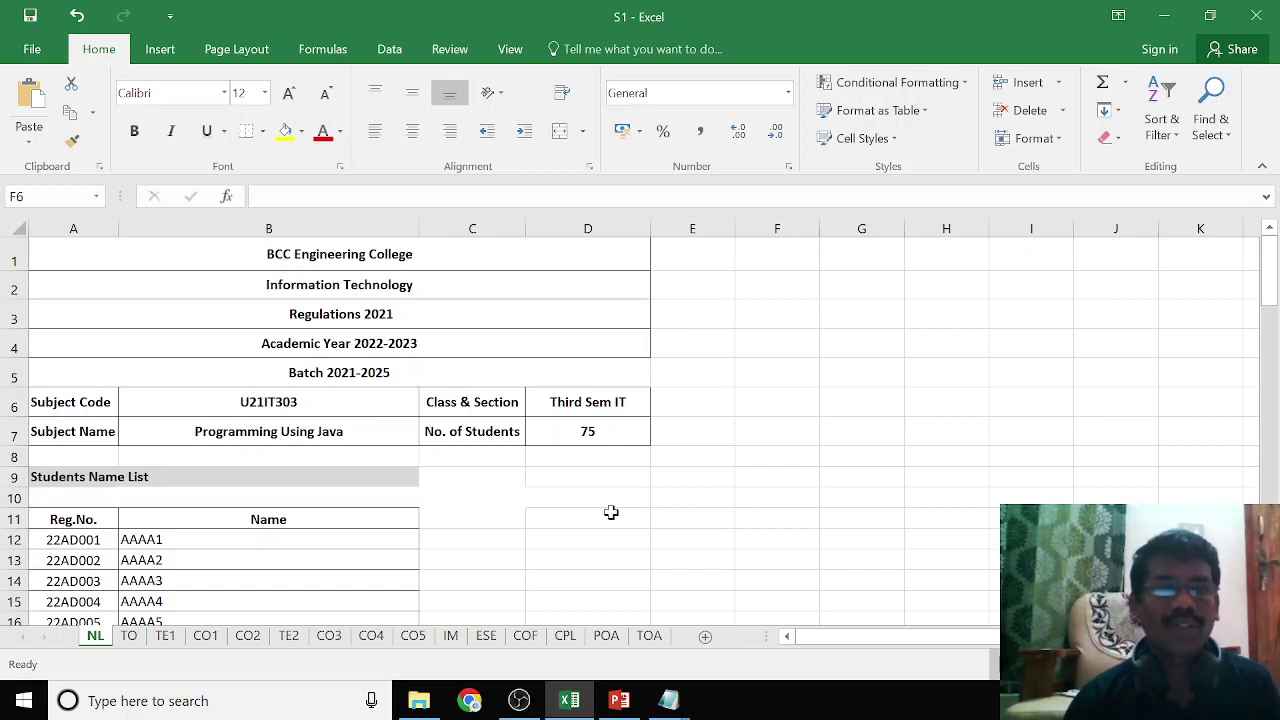
left_click(585, 433)
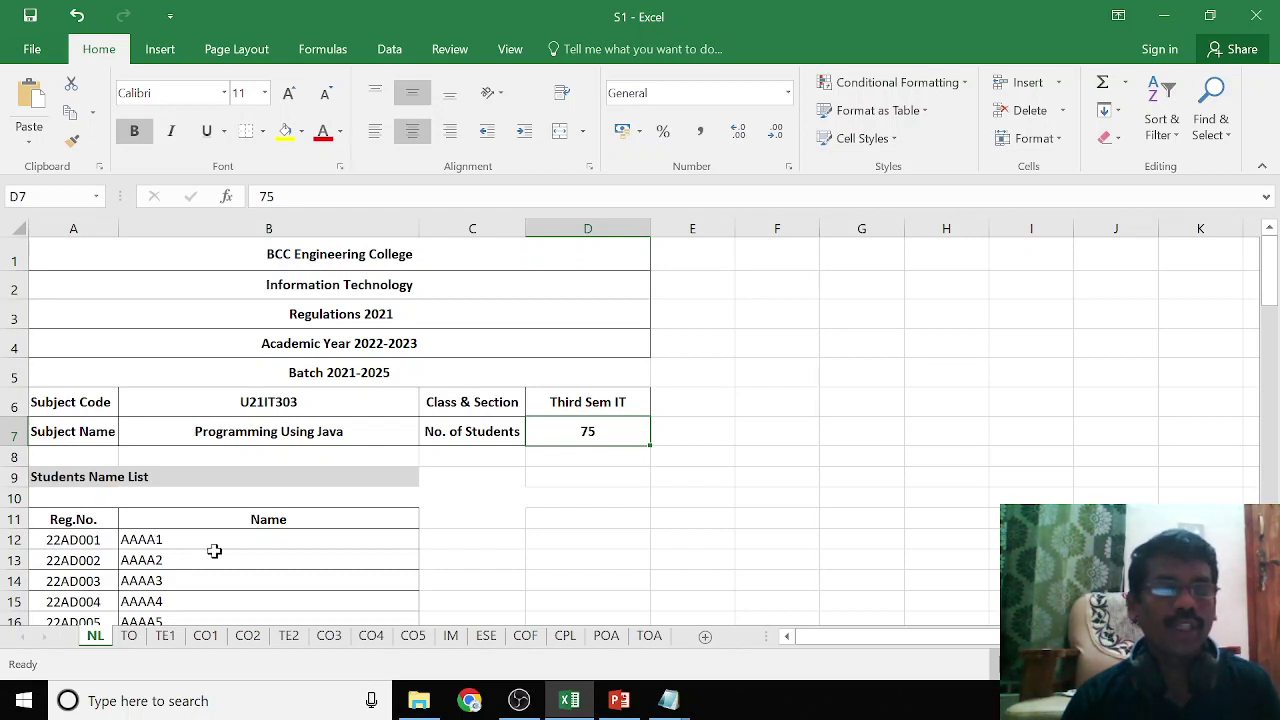
scroll(214, 551, "down", 5)
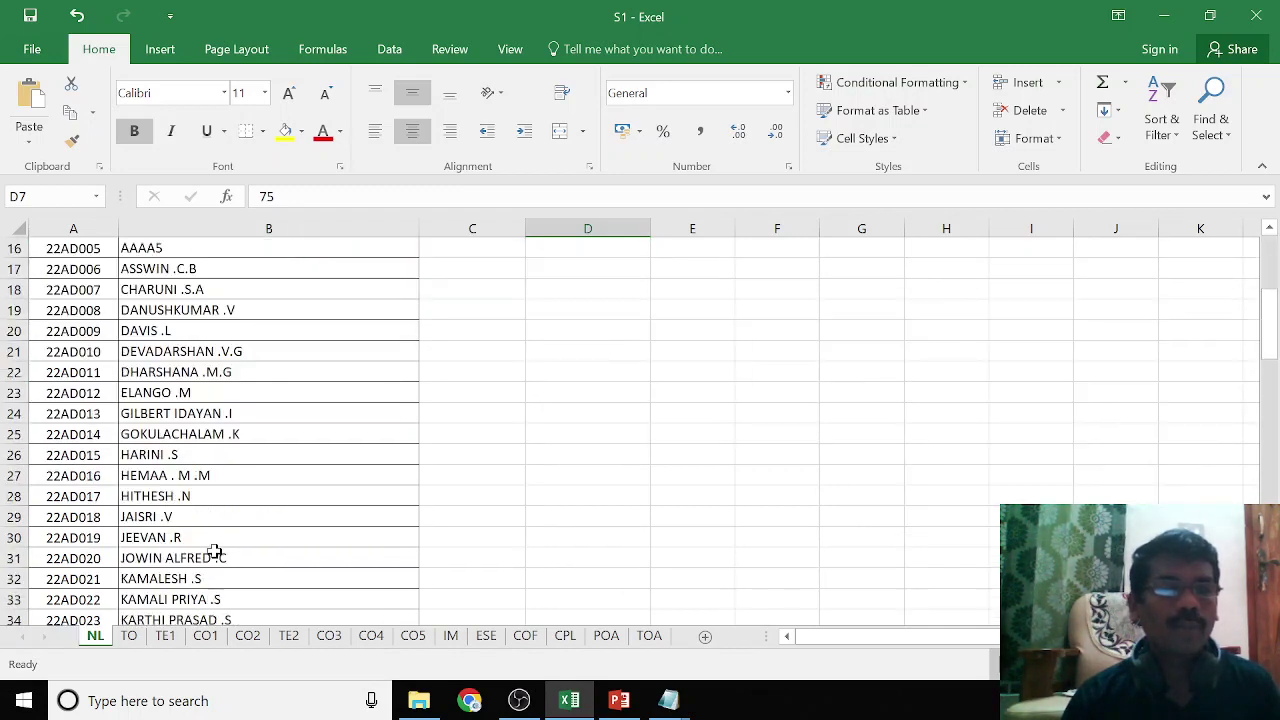
scroll(214, 551, "down", 3)
scroll(214, 551, "down", 6)
scroll(214, 551, "down", 3)
scroll(214, 551, "down", 3)
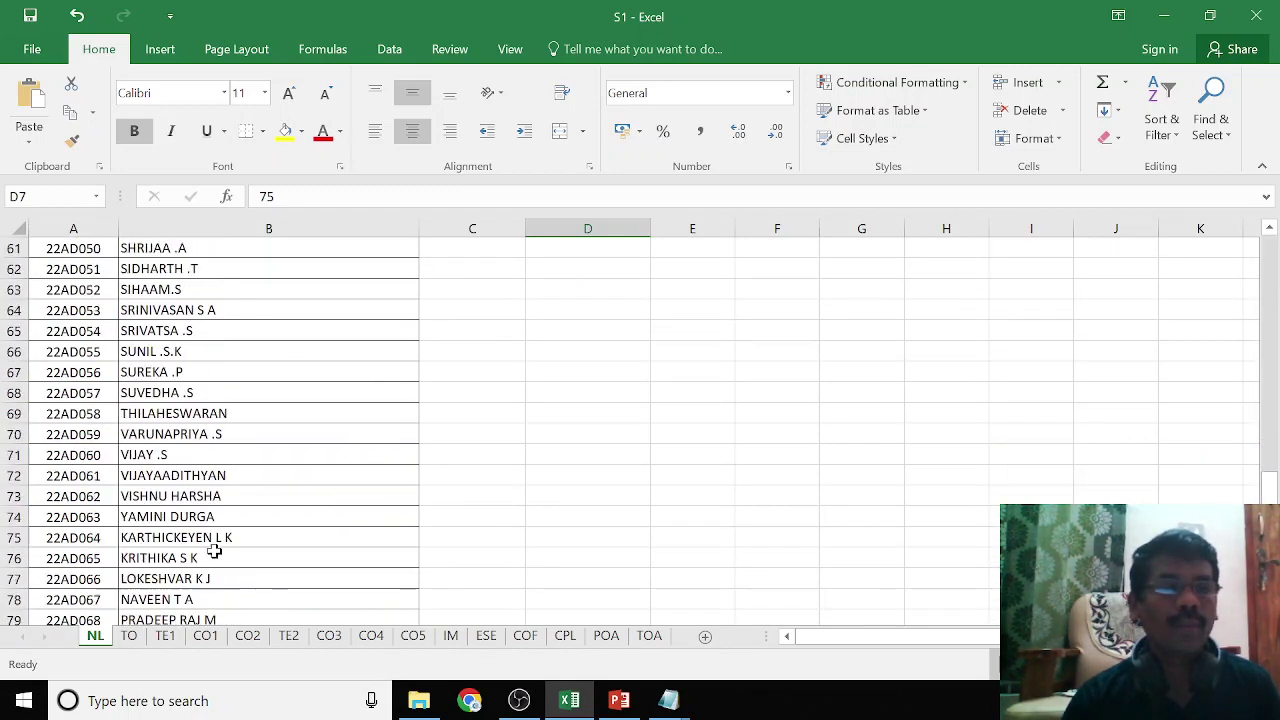
scroll(214, 551, "down", 6)
scroll(214, 551, "down", 1)
scroll(214, 551, "down", 1)
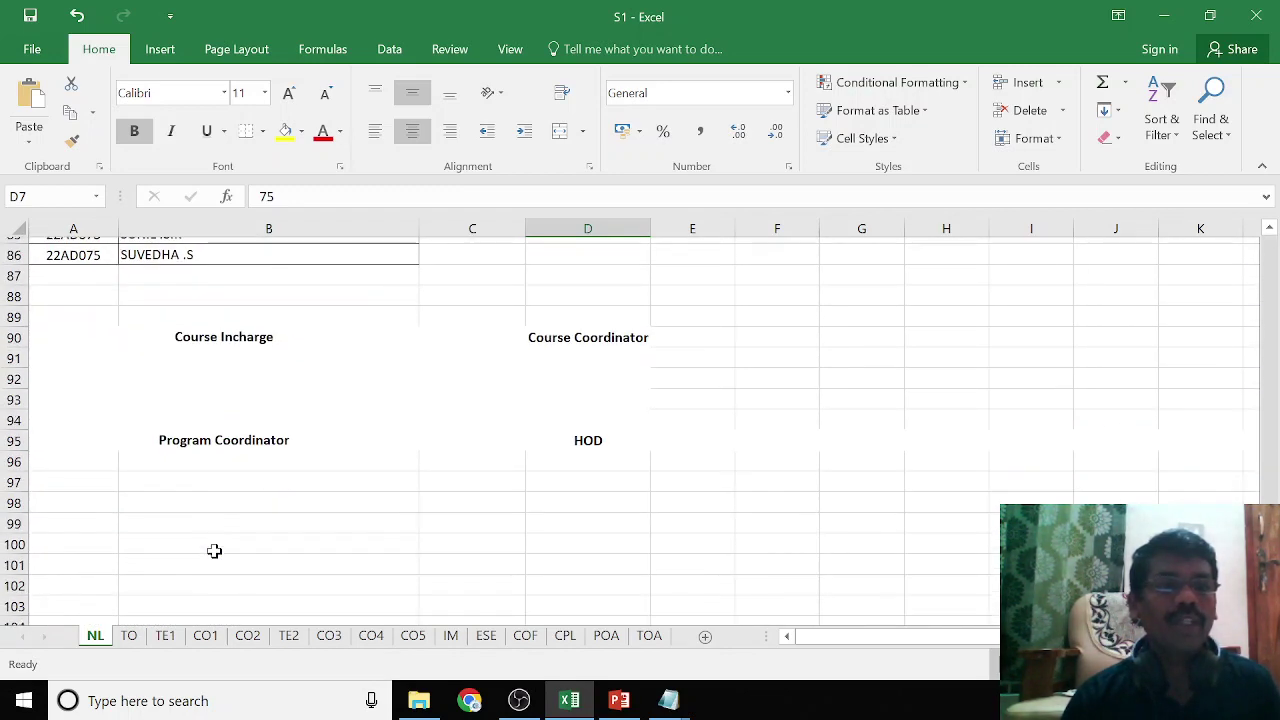
scroll(214, 551, "down", 1)
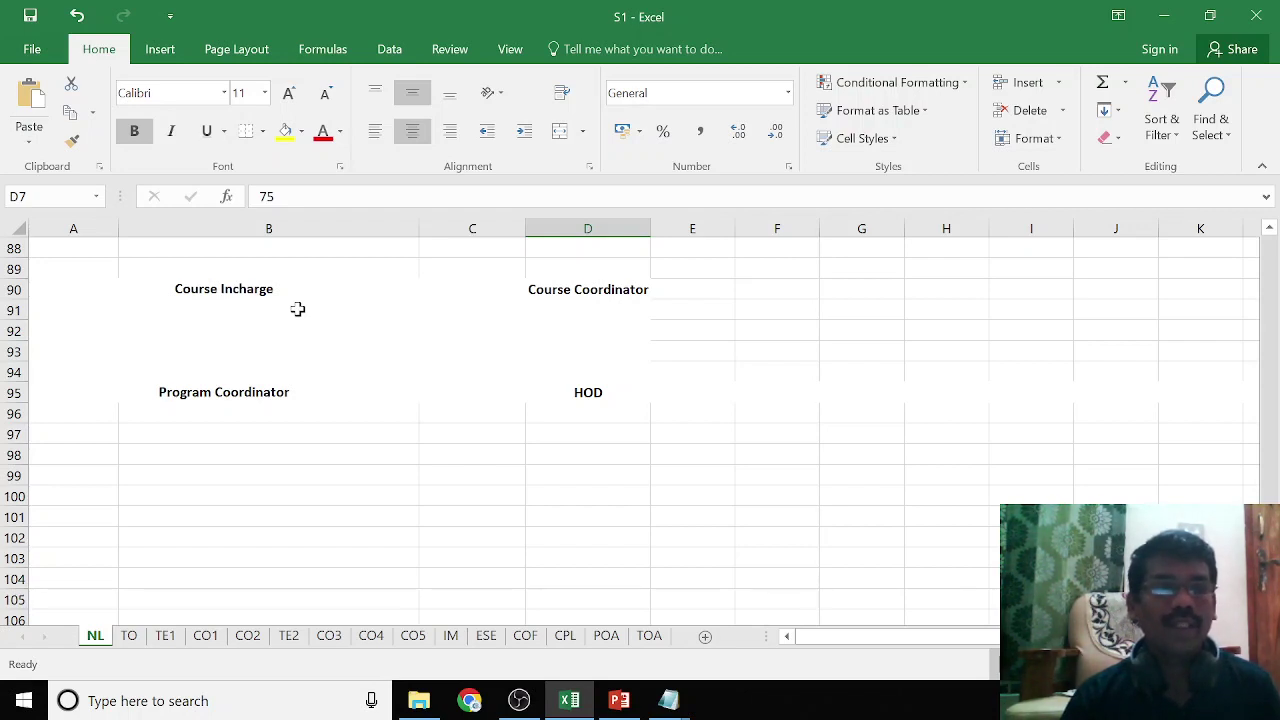
Open the TO sheet and scroll past the CO1–CO5 Java outcomes to the COs Analytic Report
left_click(129, 636)
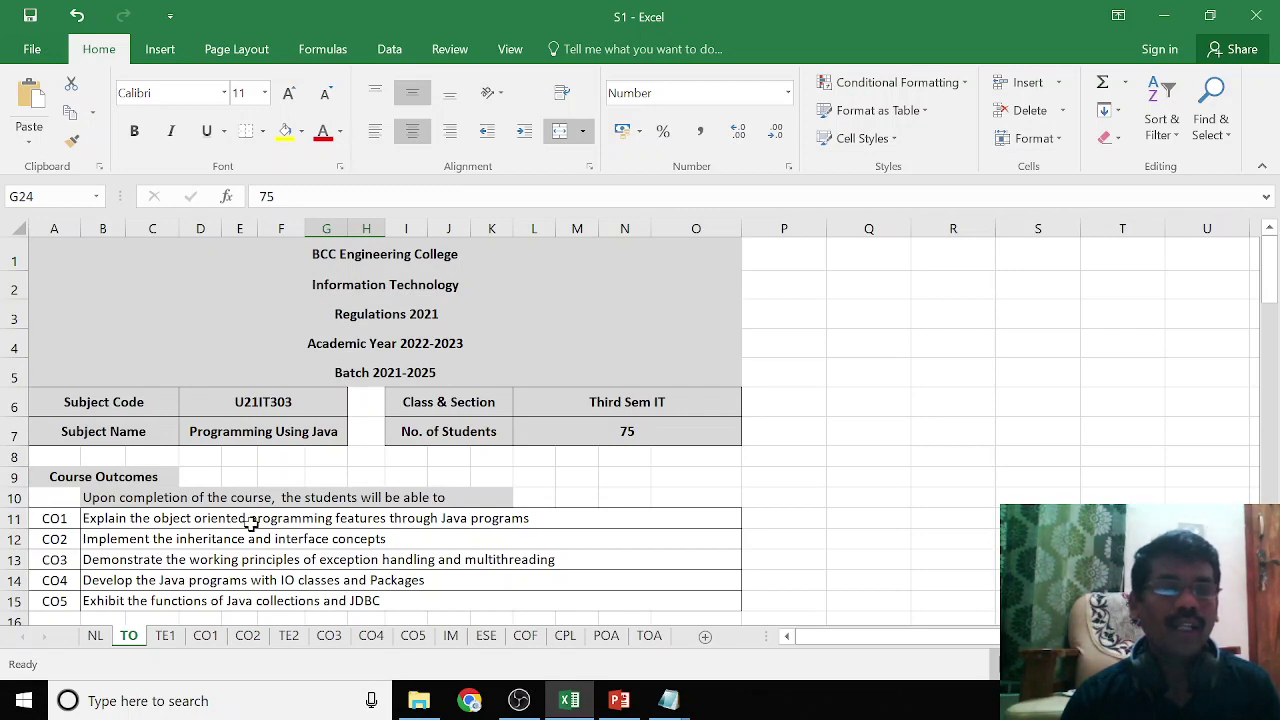
scroll(253, 522, "down", 1)
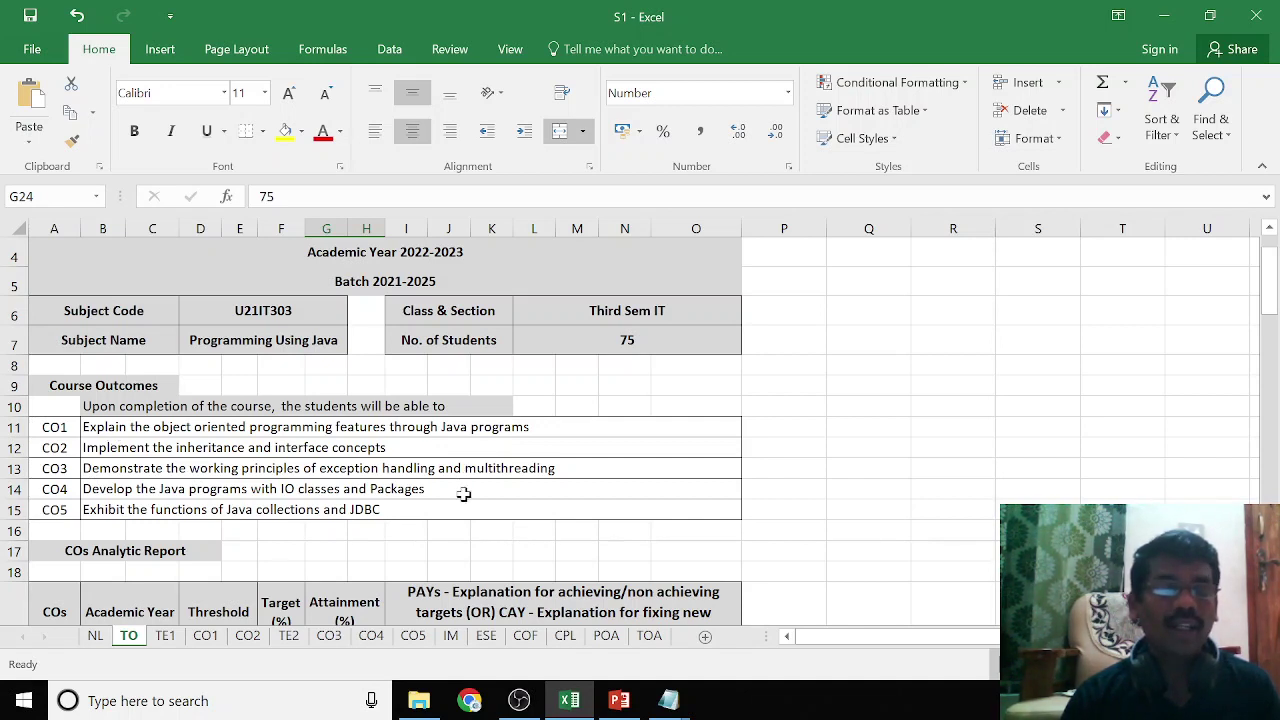
scroll(463, 494, "down", 1)
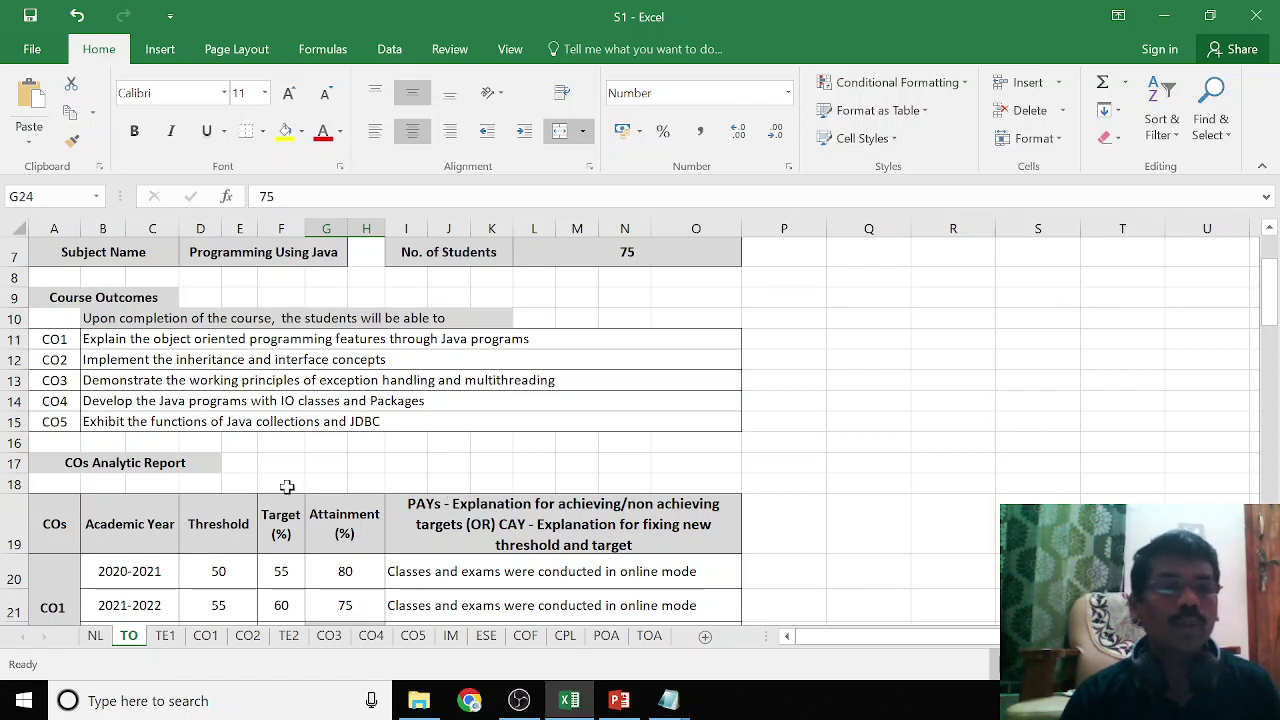
left_click(158, 465)
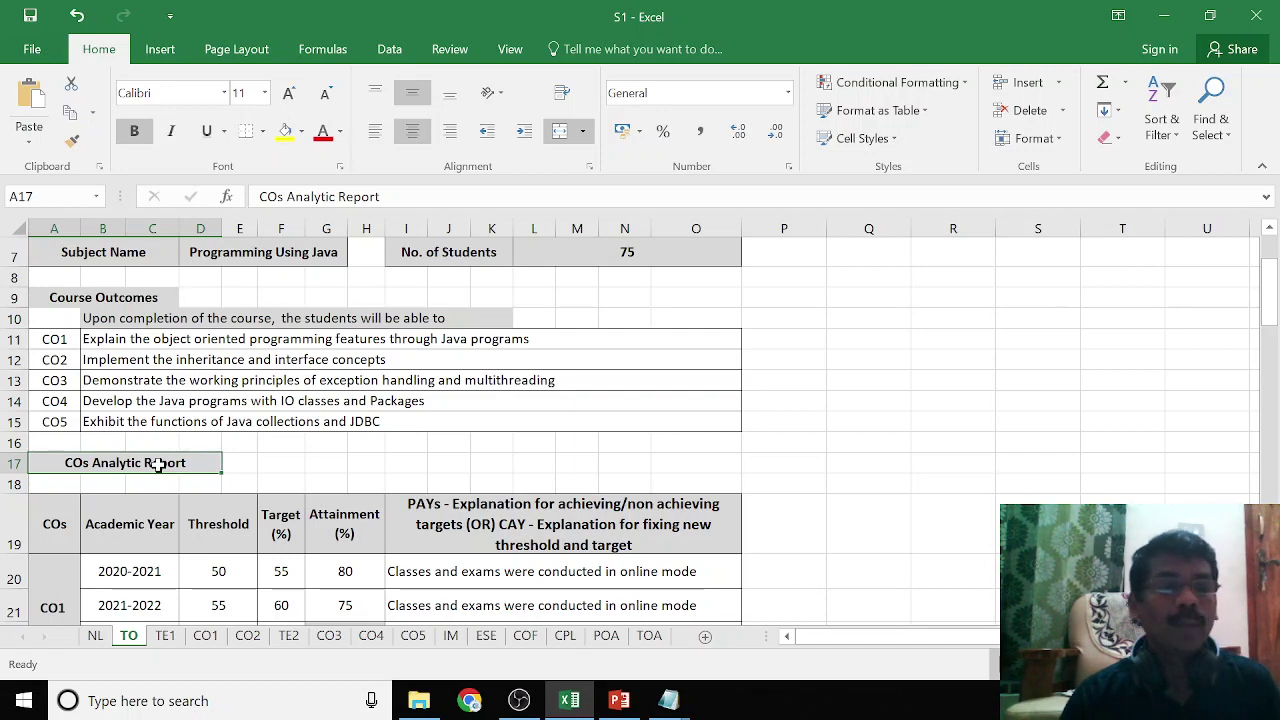
scroll(158, 465, "down", 1)
scroll(158, 465, "down", 2)
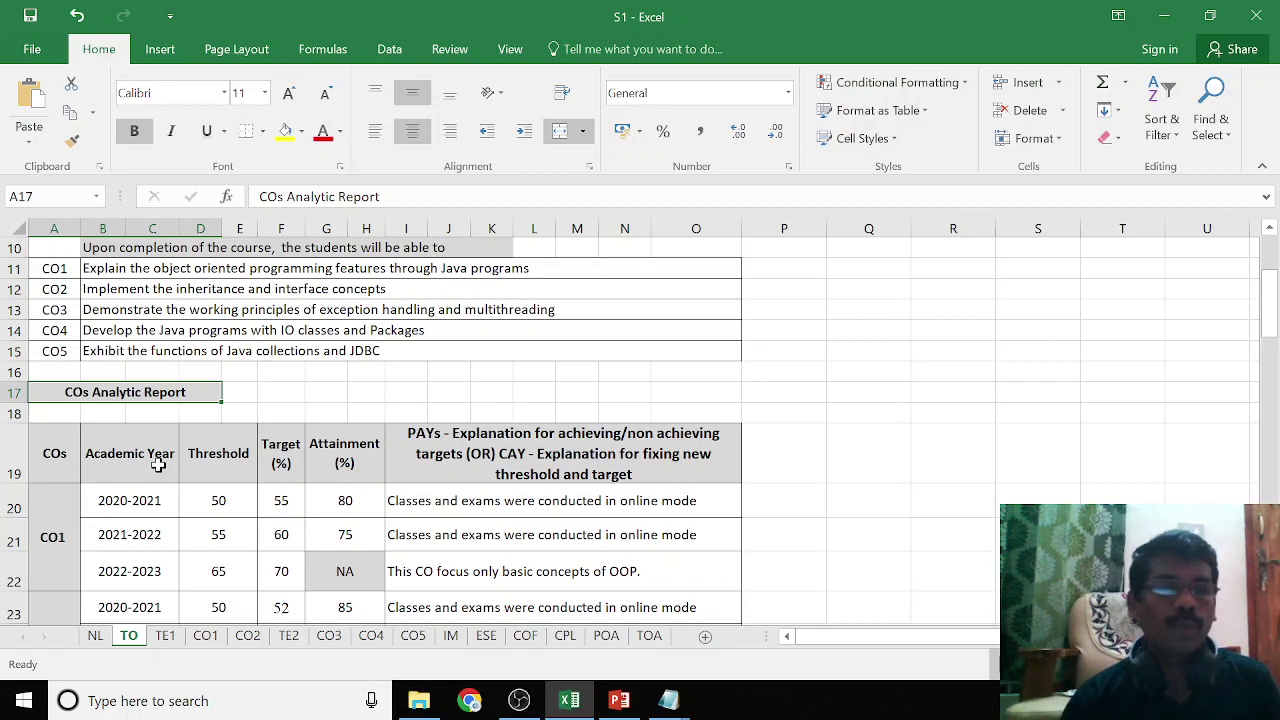
scroll(158, 465, "down", 1)
scroll(158, 465, "down", 2)
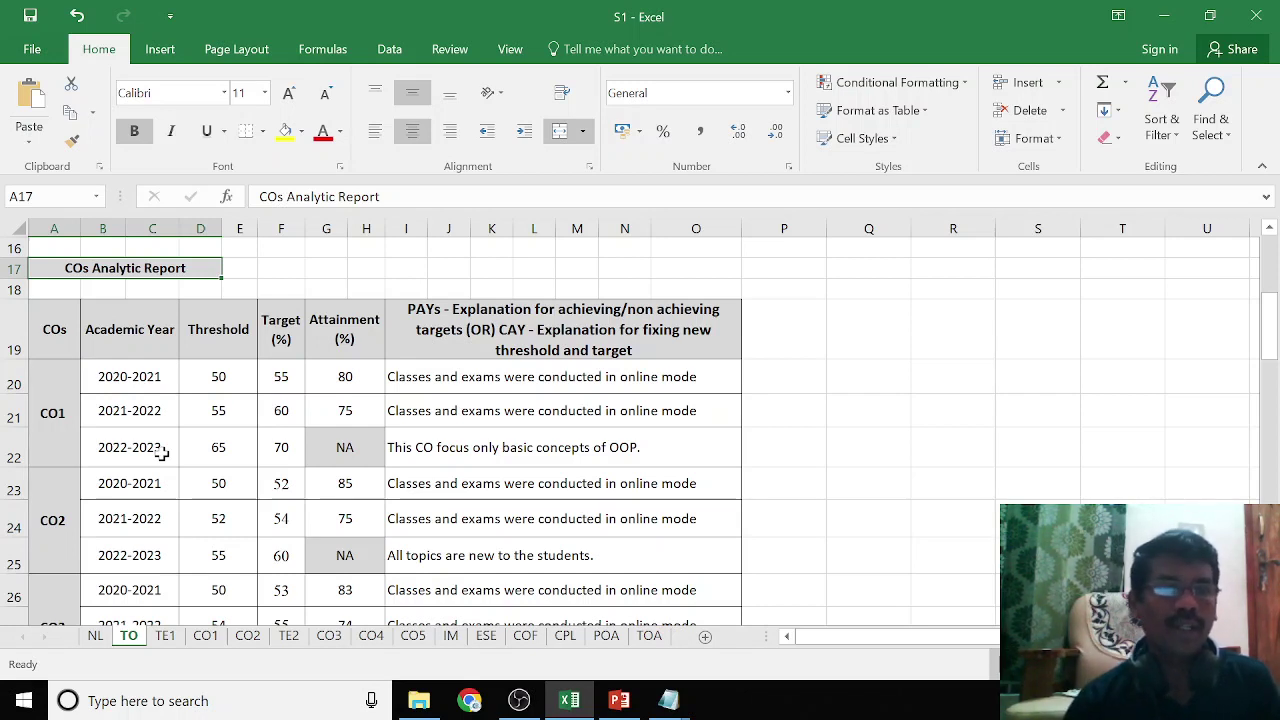
left_click(160, 449)
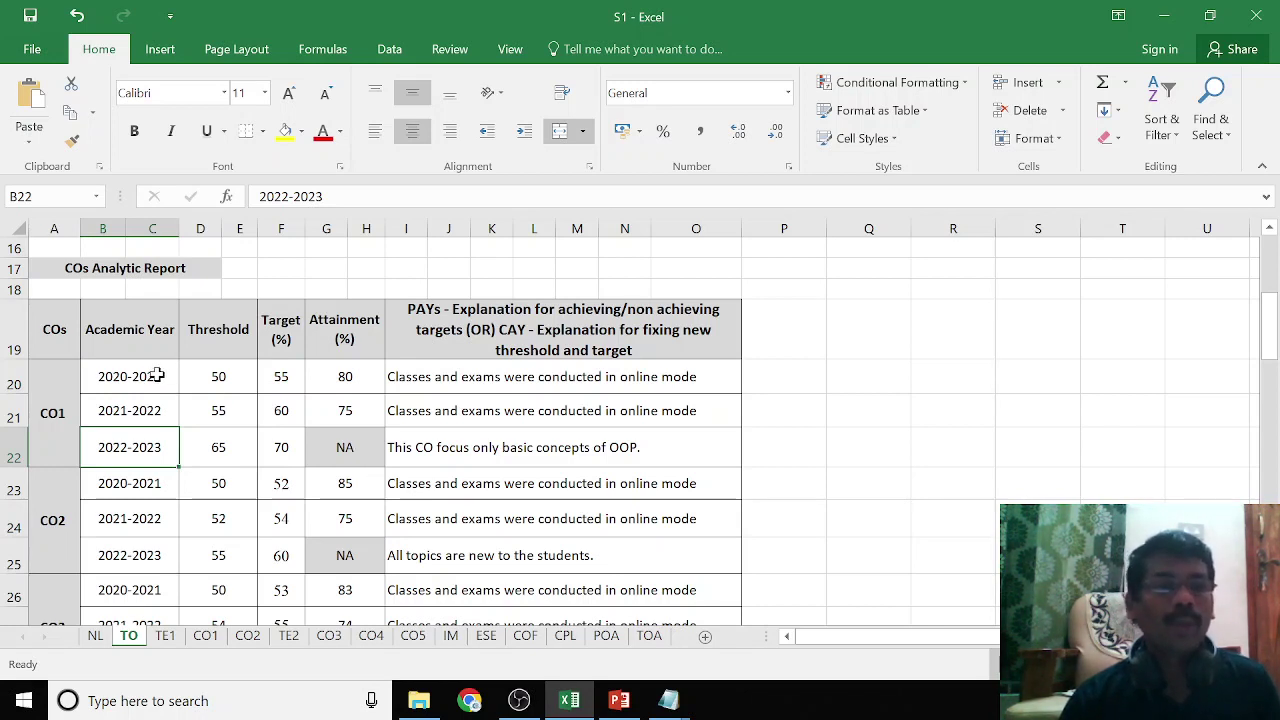
left_click(215, 378)
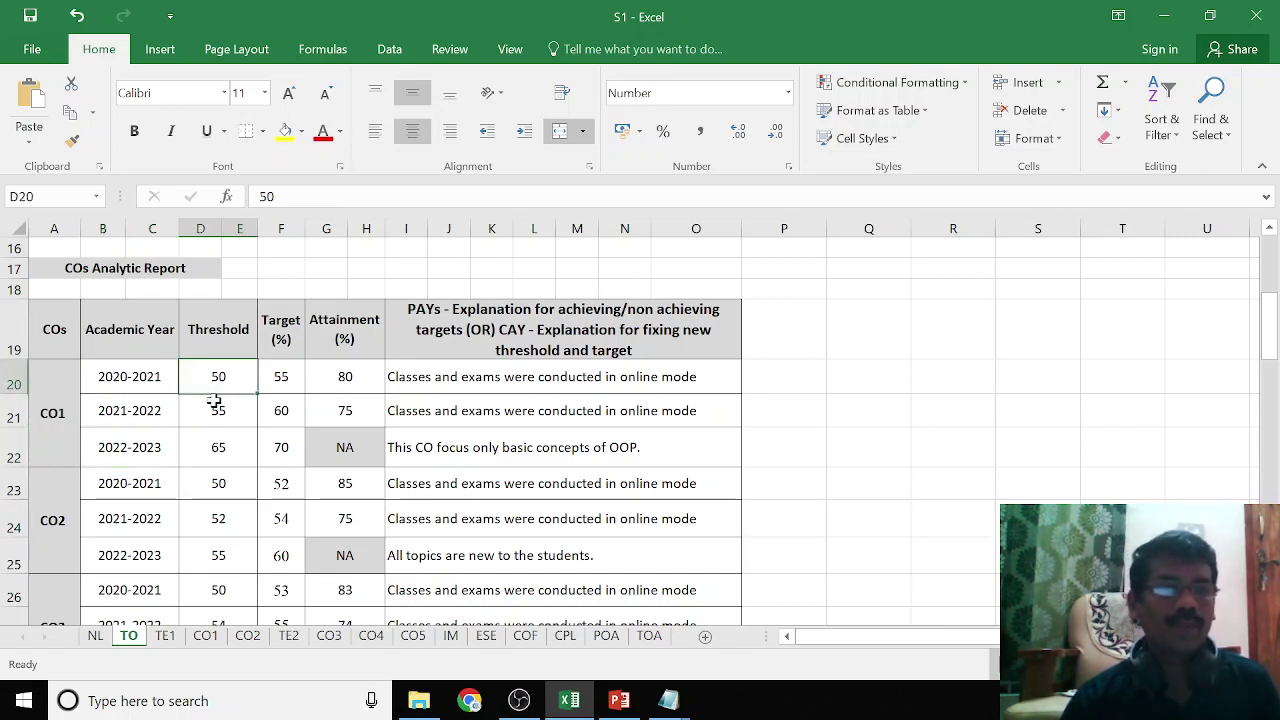
left_click(277, 377)
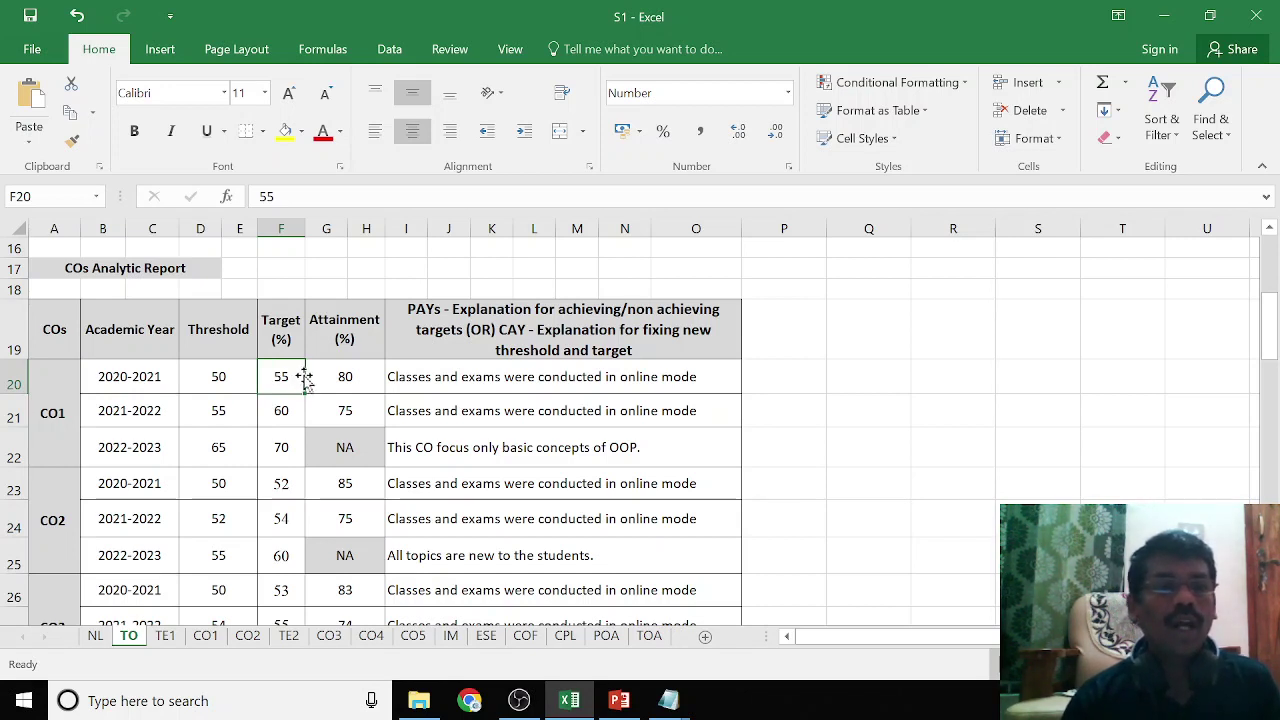
left_click(338, 378)
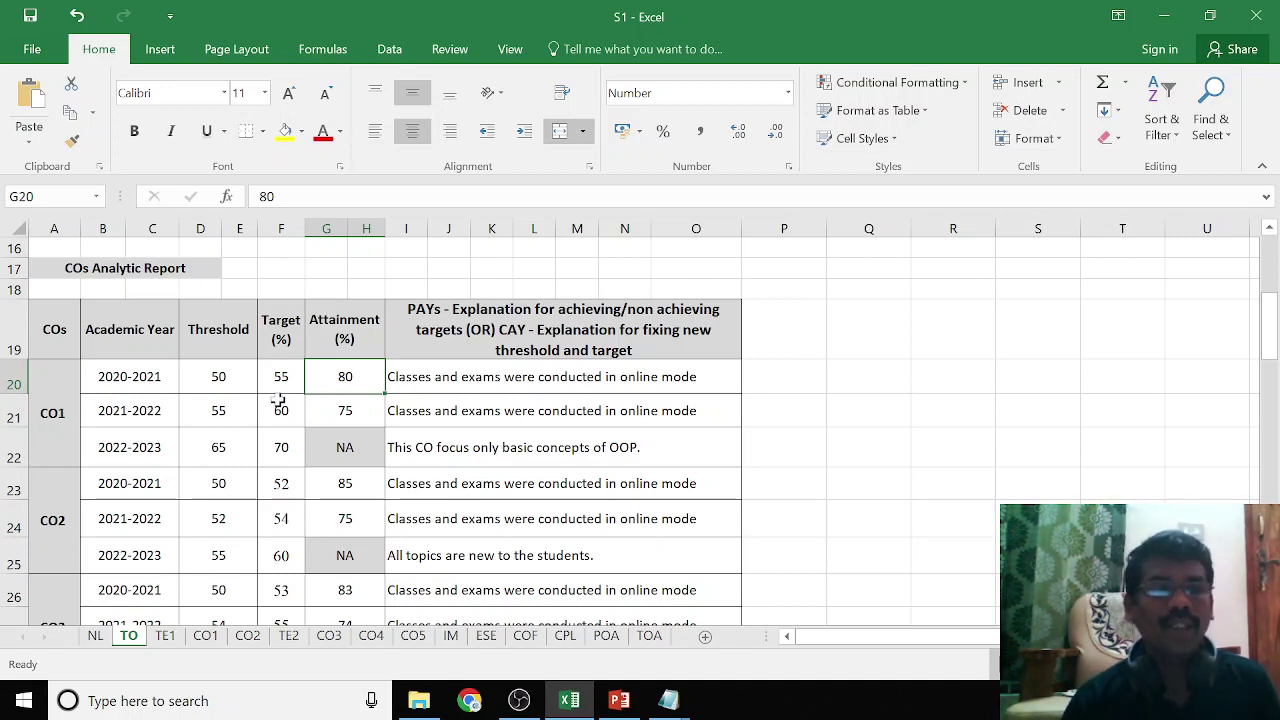
left_click(72, 524)
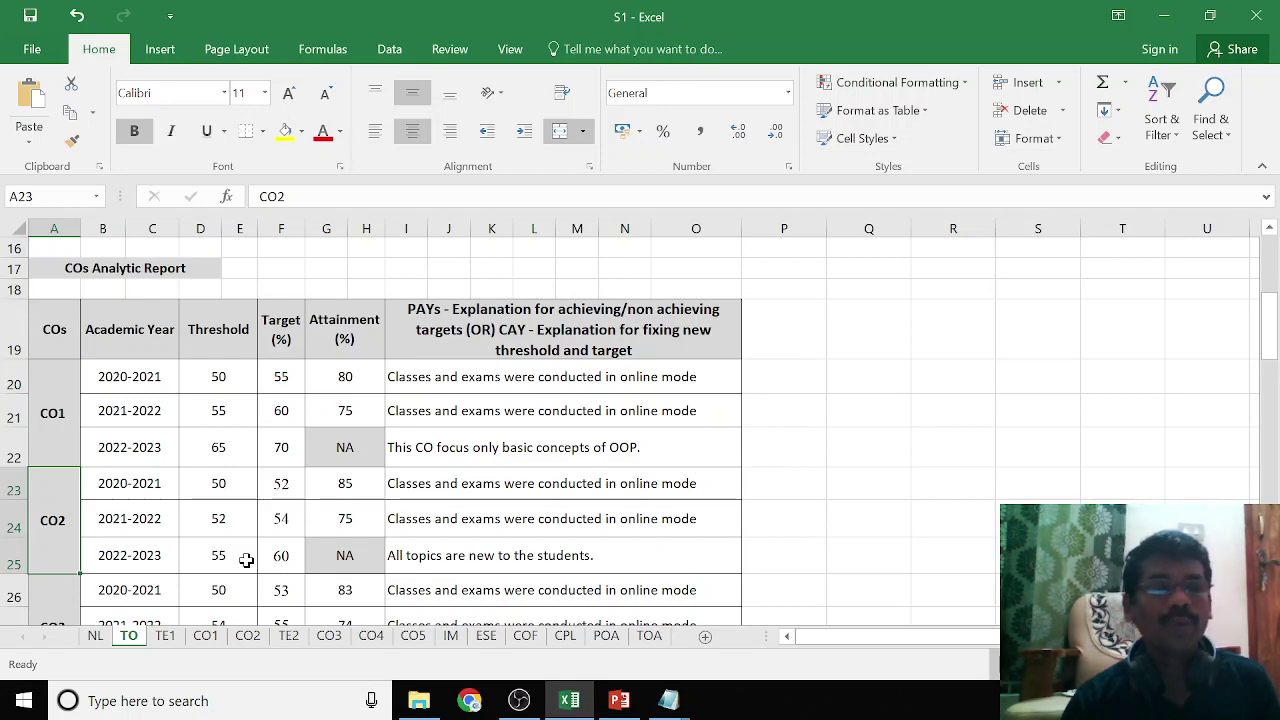
scroll(246, 560, "down", 1)
scroll(246, 560, "down", 1)
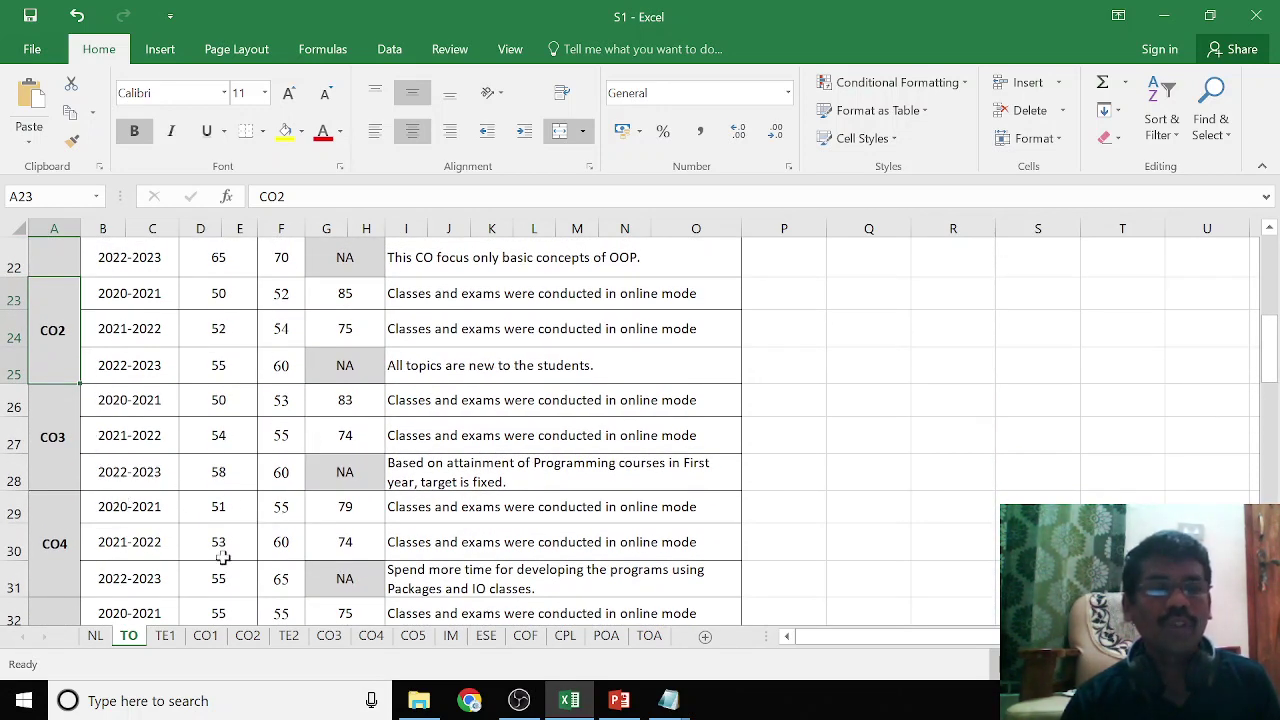
scroll(224, 557, "down", 2)
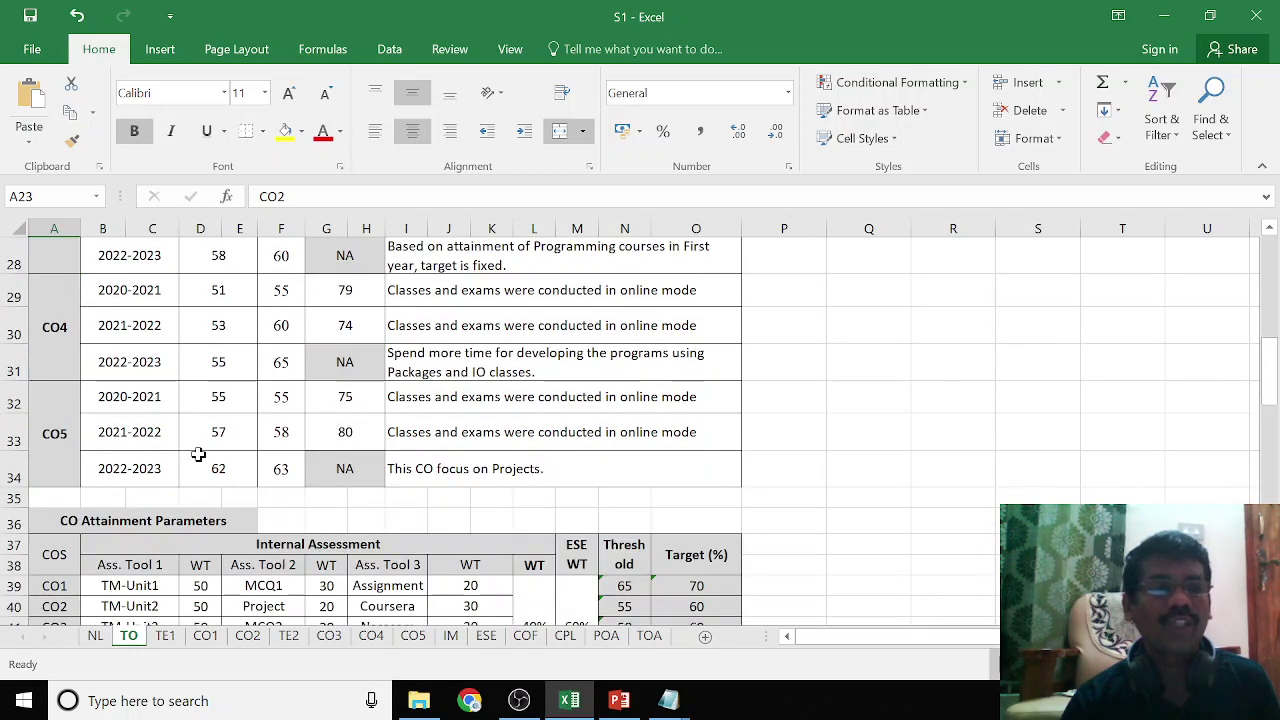
scroll(198, 455, "up", 1)
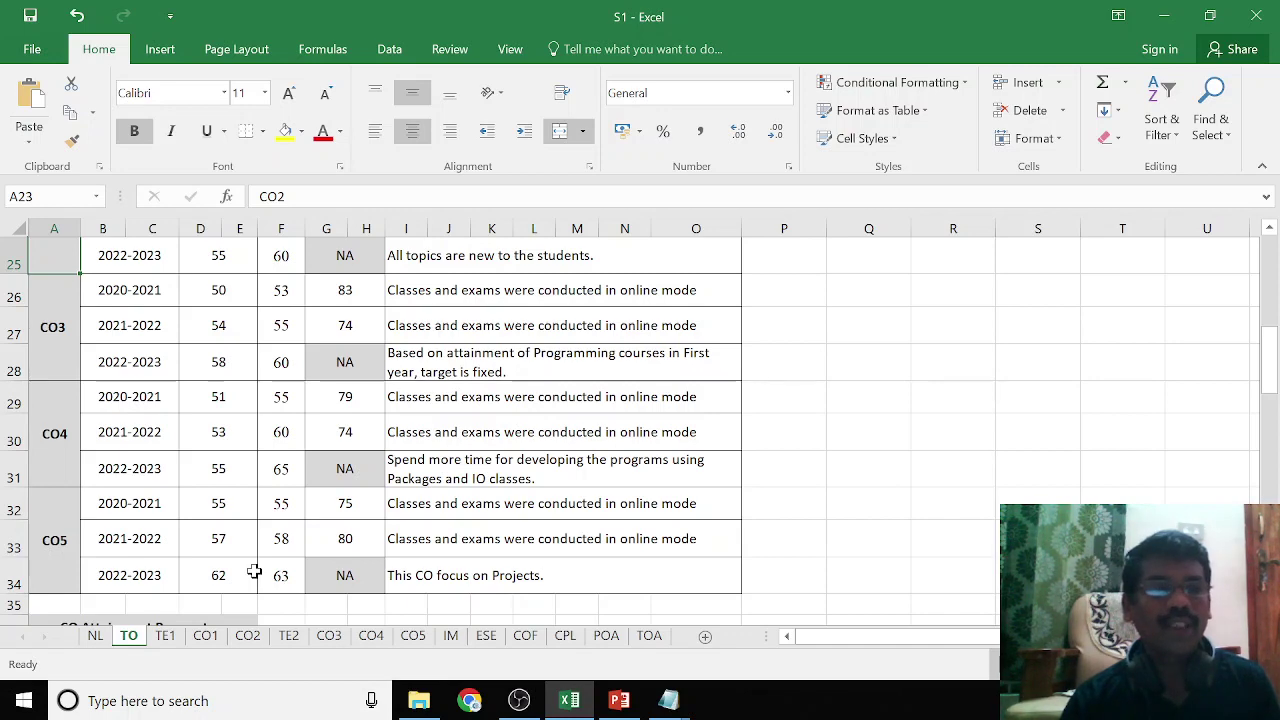
scroll(254, 570, "down", 1)
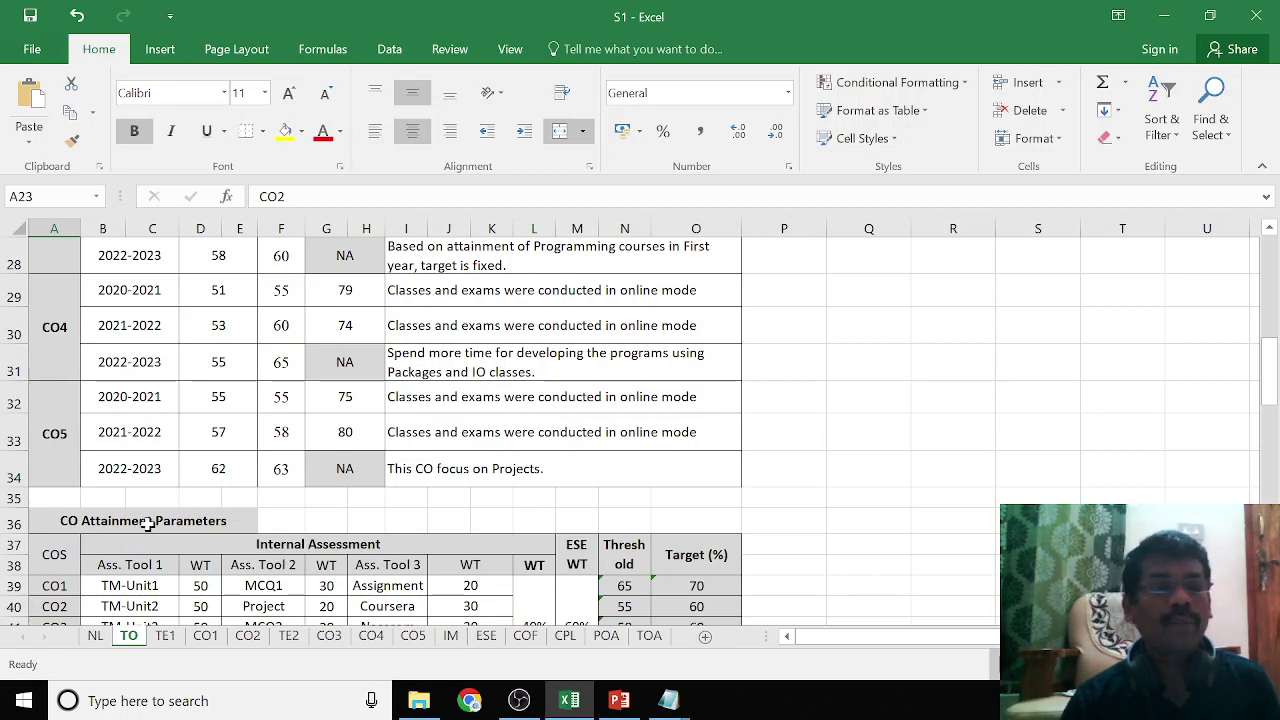
left_click(148, 524)
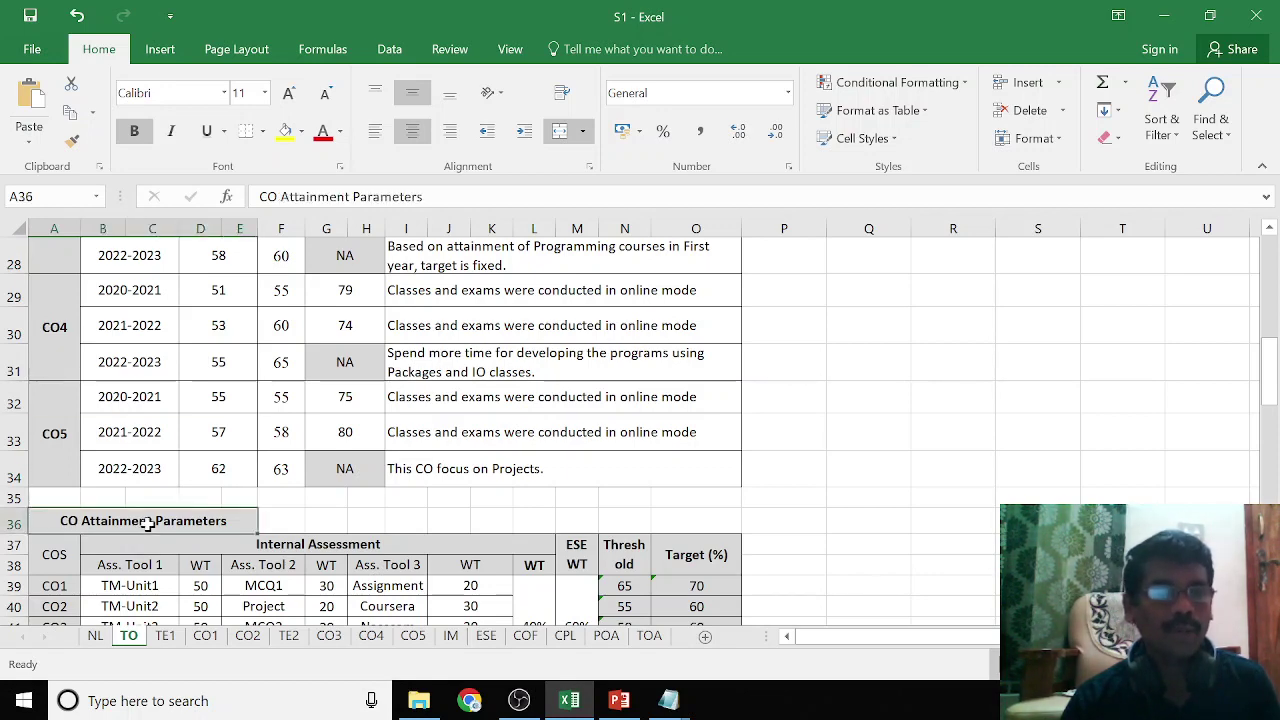
scroll(148, 522, "down", 1)
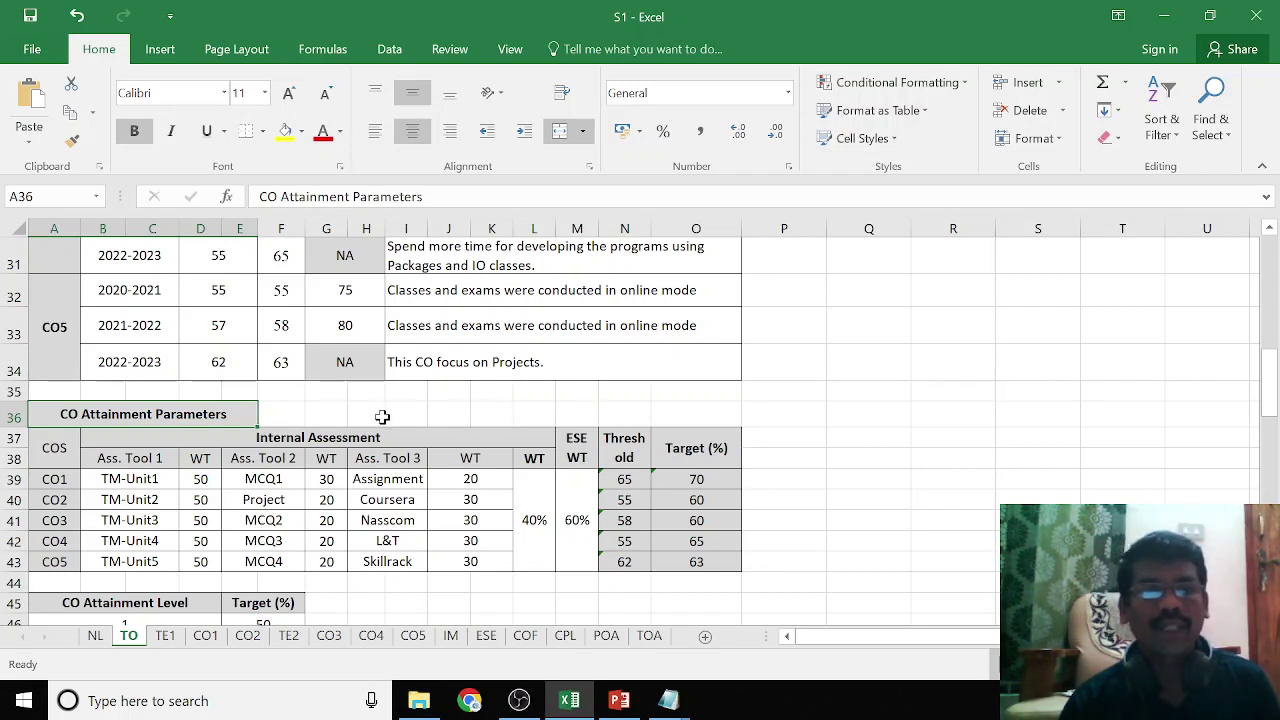
left_click(214, 364)
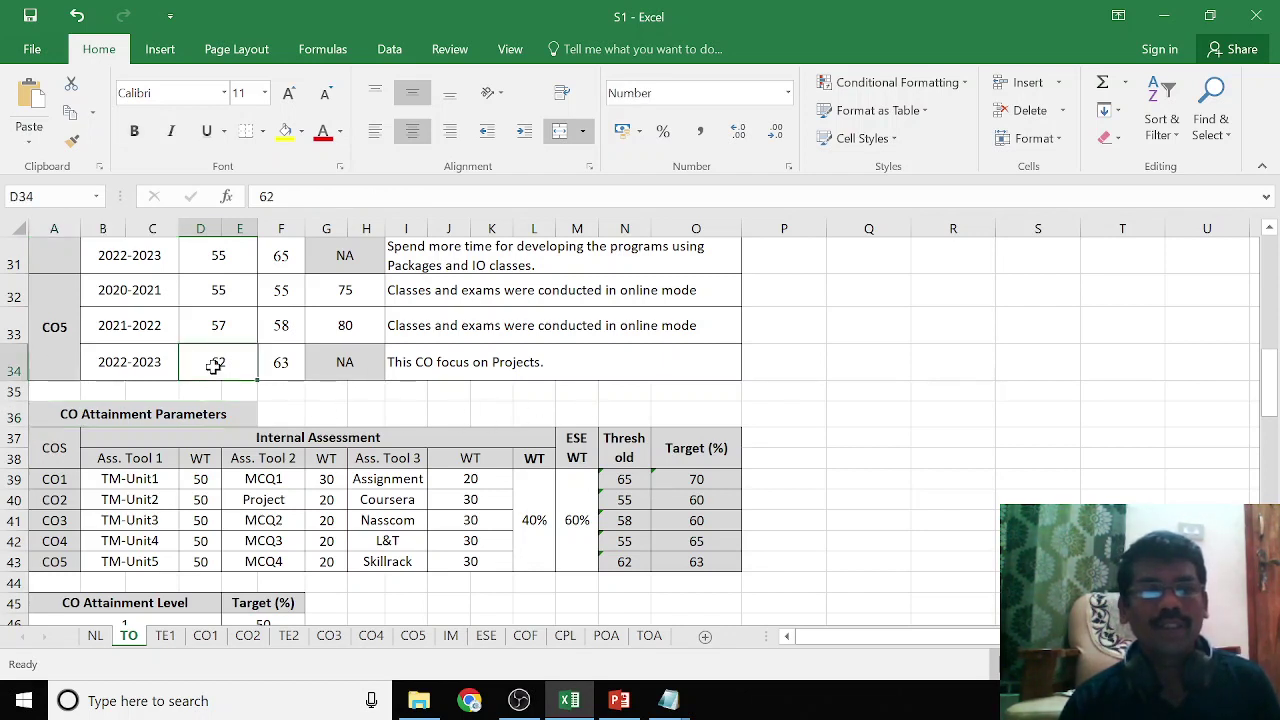
left_click(640, 562)
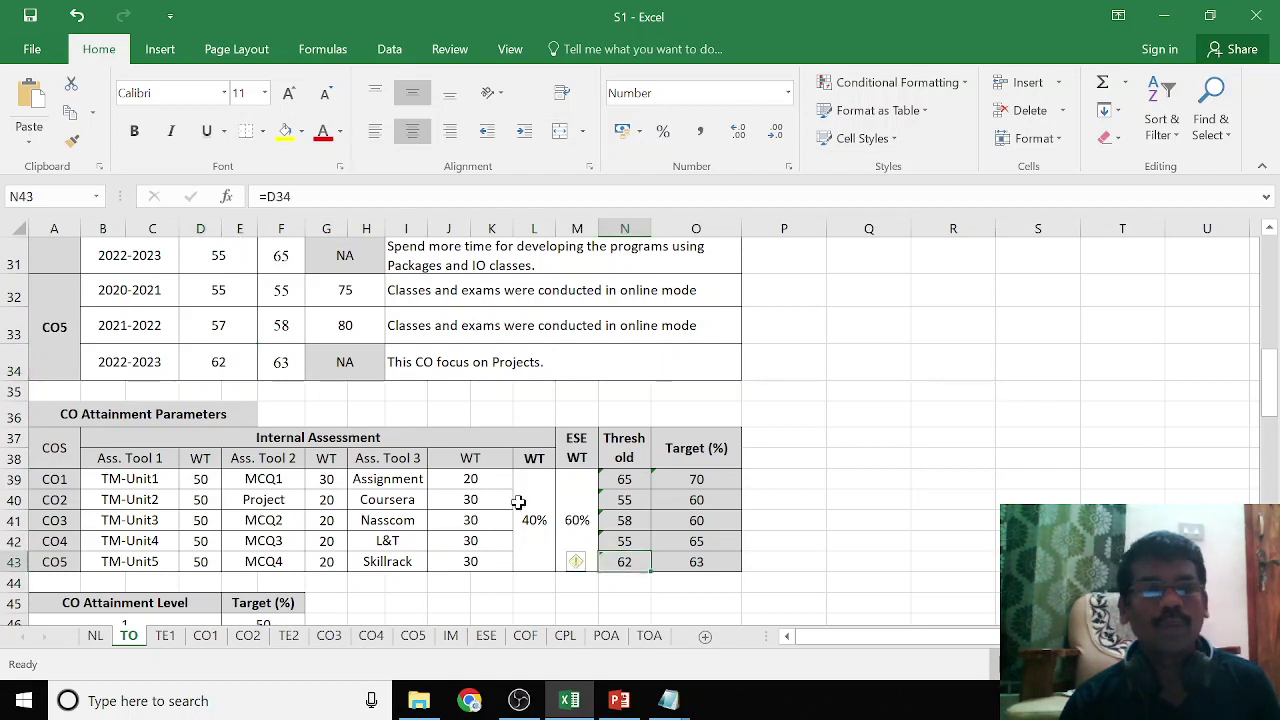
left_click(696, 563)
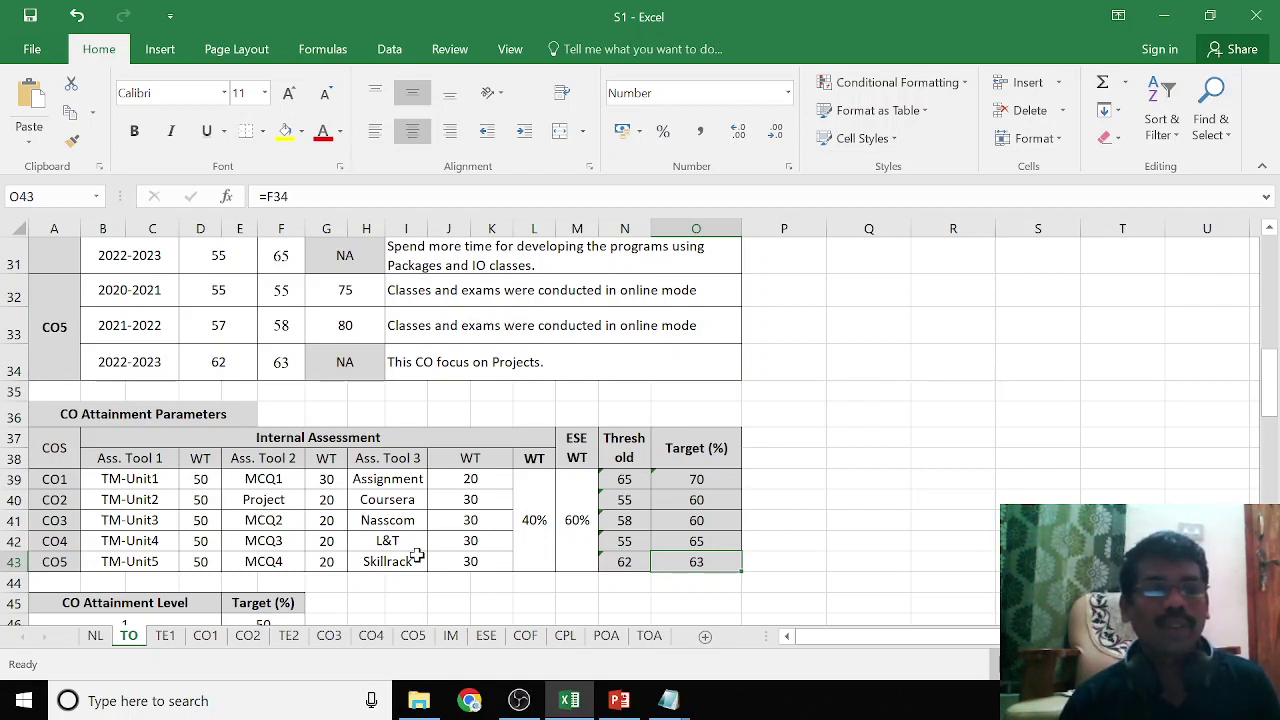
left_click(148, 481)
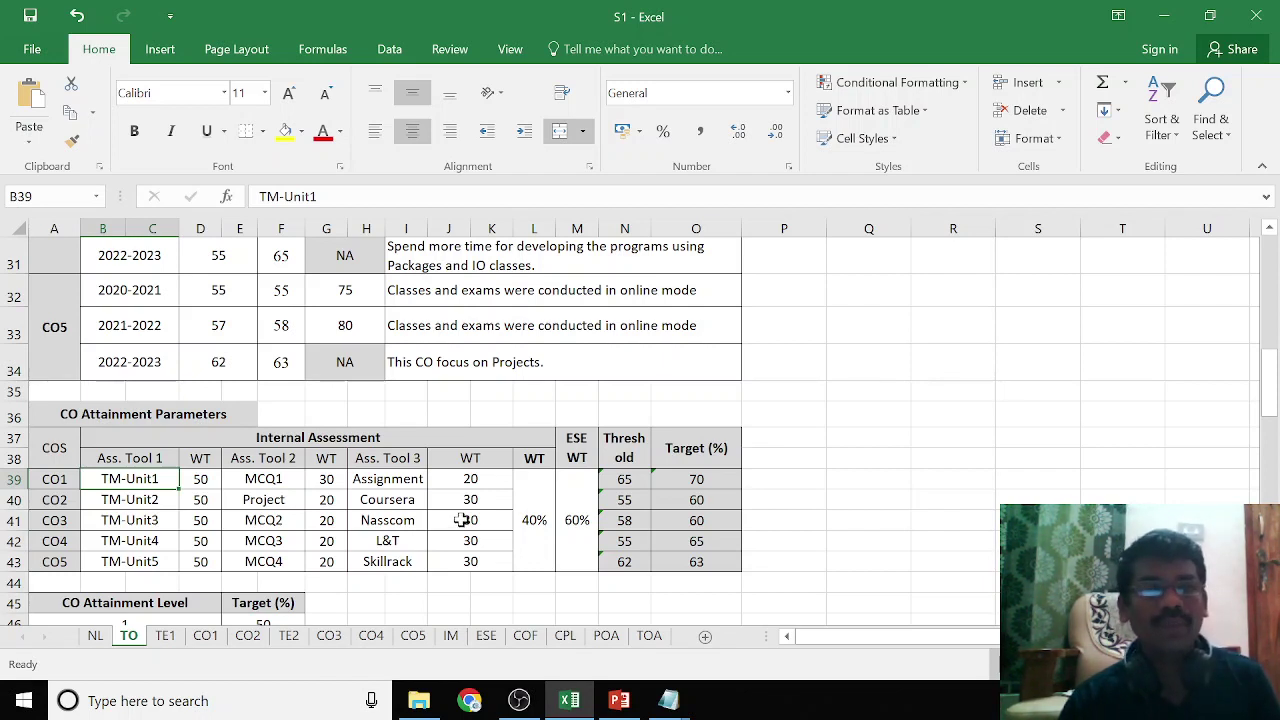
left_click(789, 525)
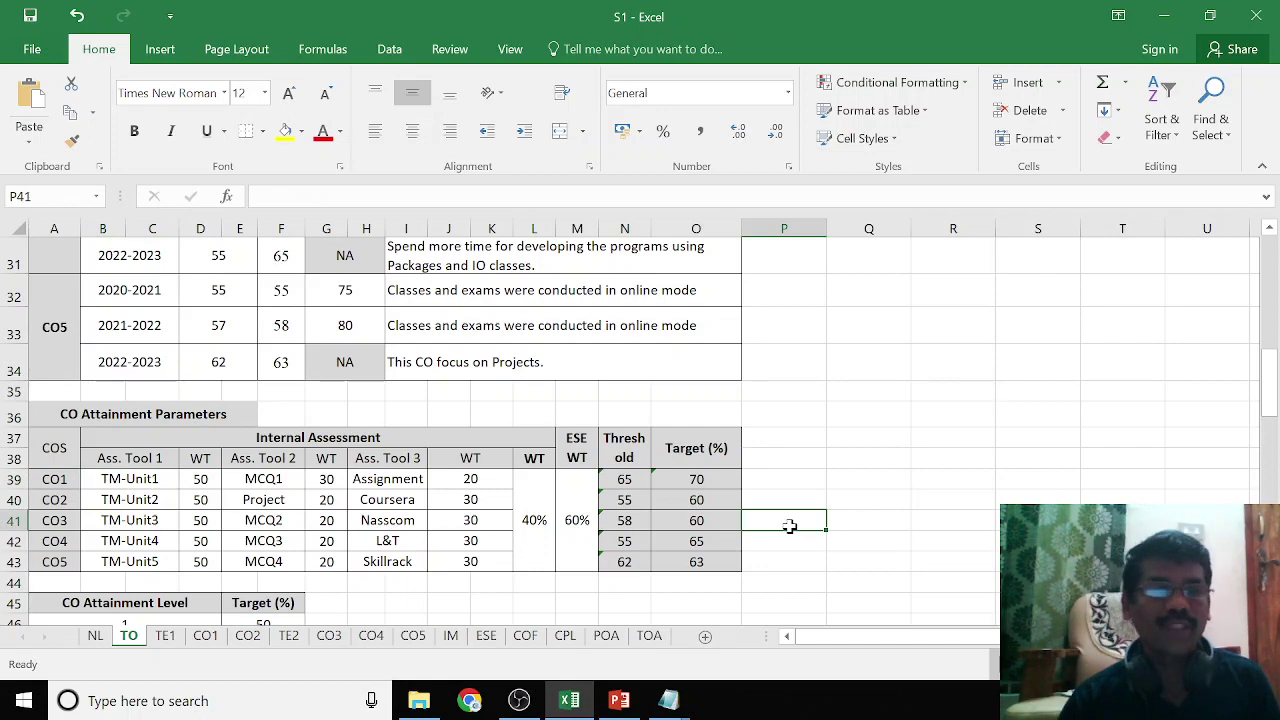
scroll(789, 525, "down", 2)
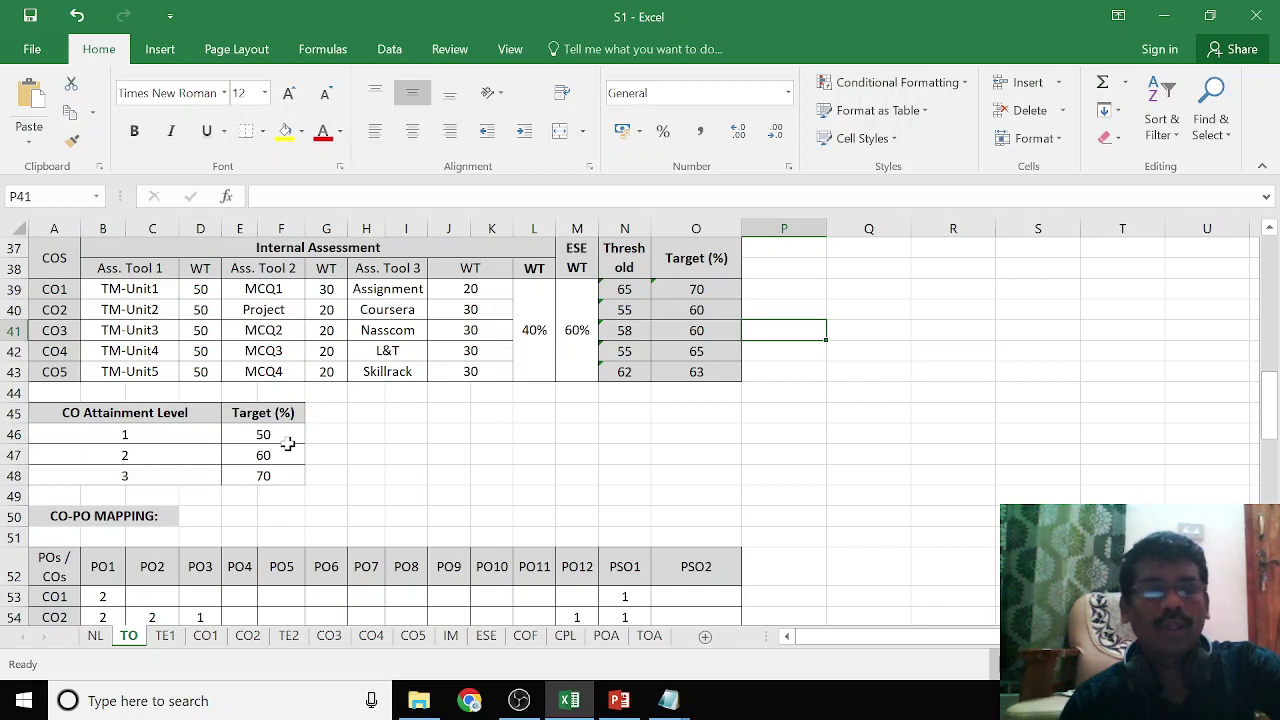
left_click(624, 374)
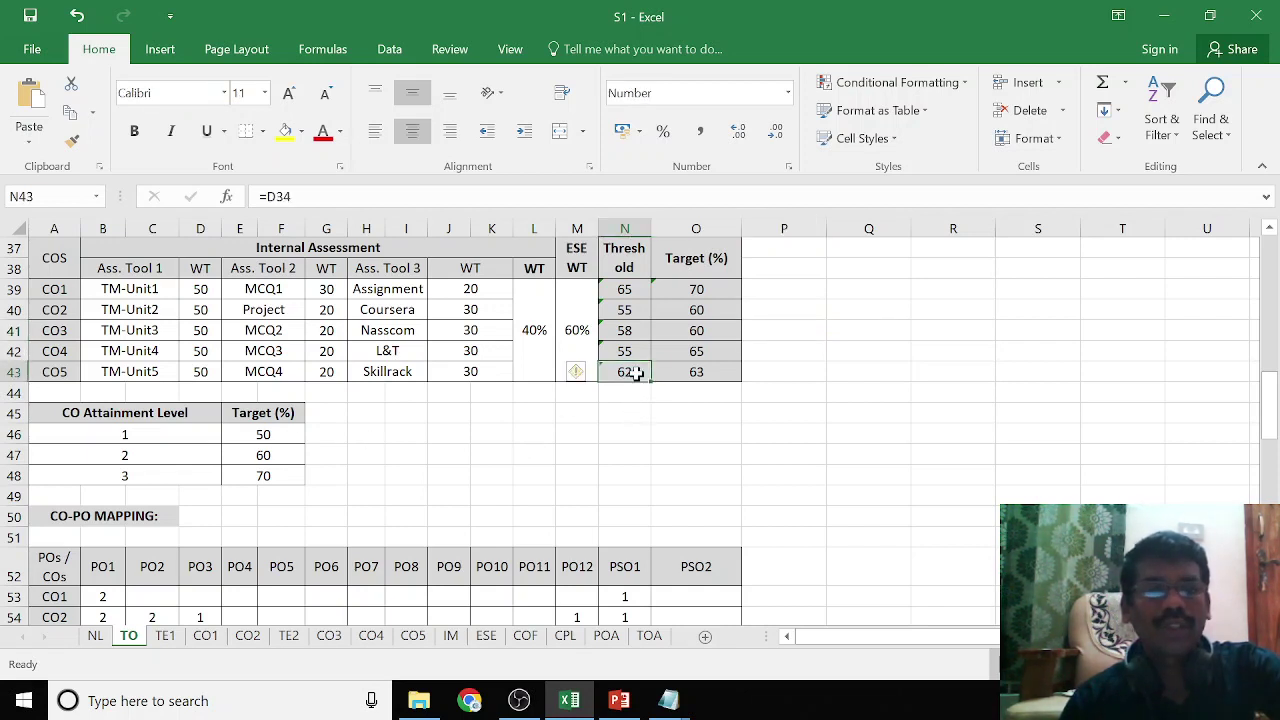
left_click(684, 374)
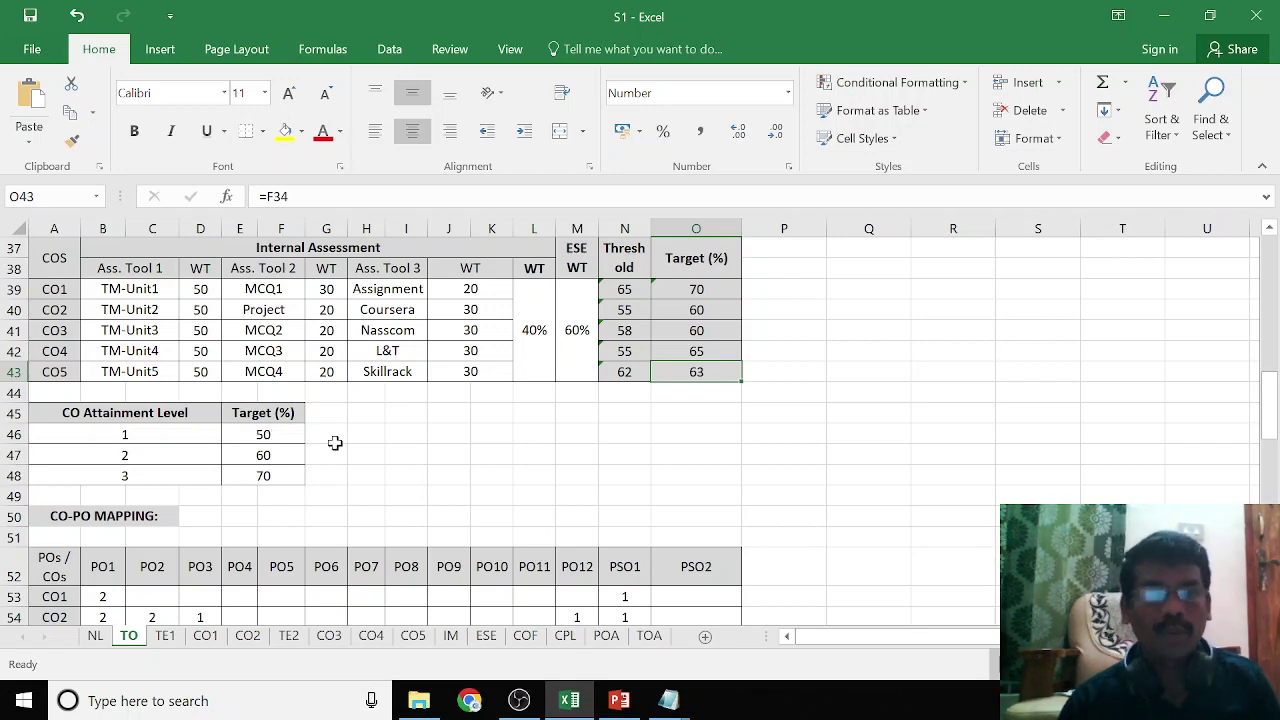
scroll(333, 443, "down", 2)
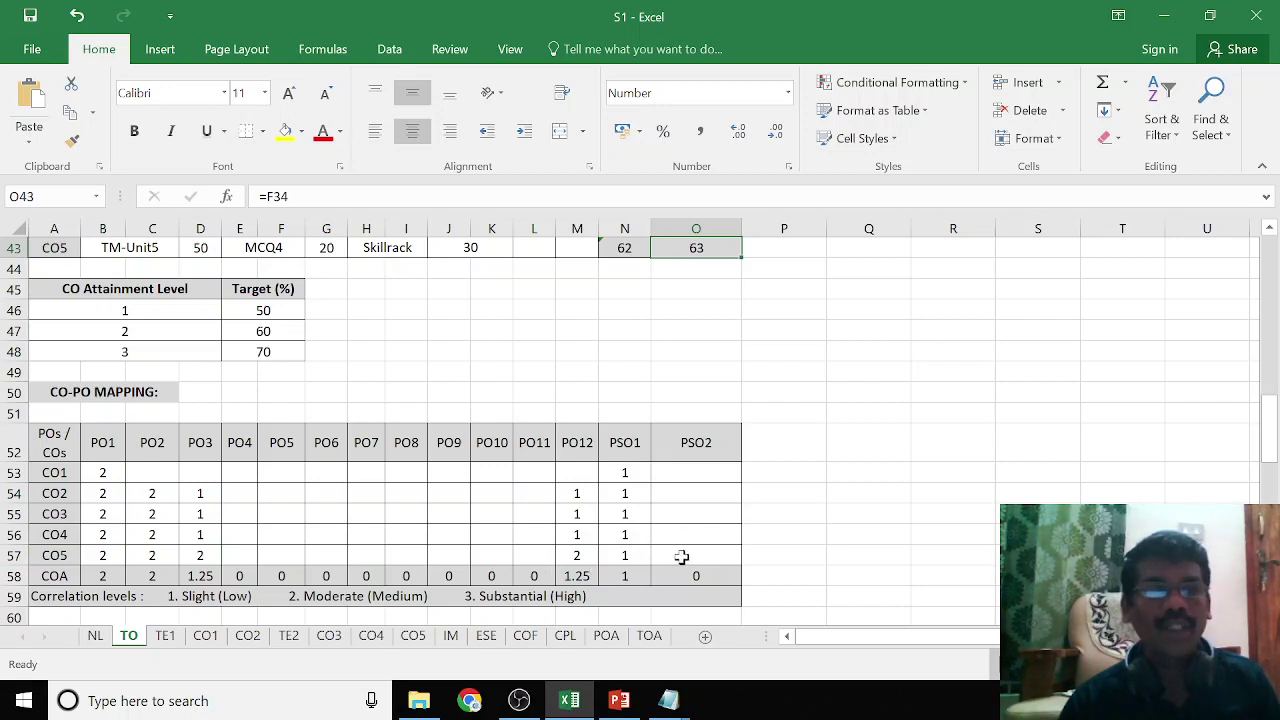
left_click(62, 578)
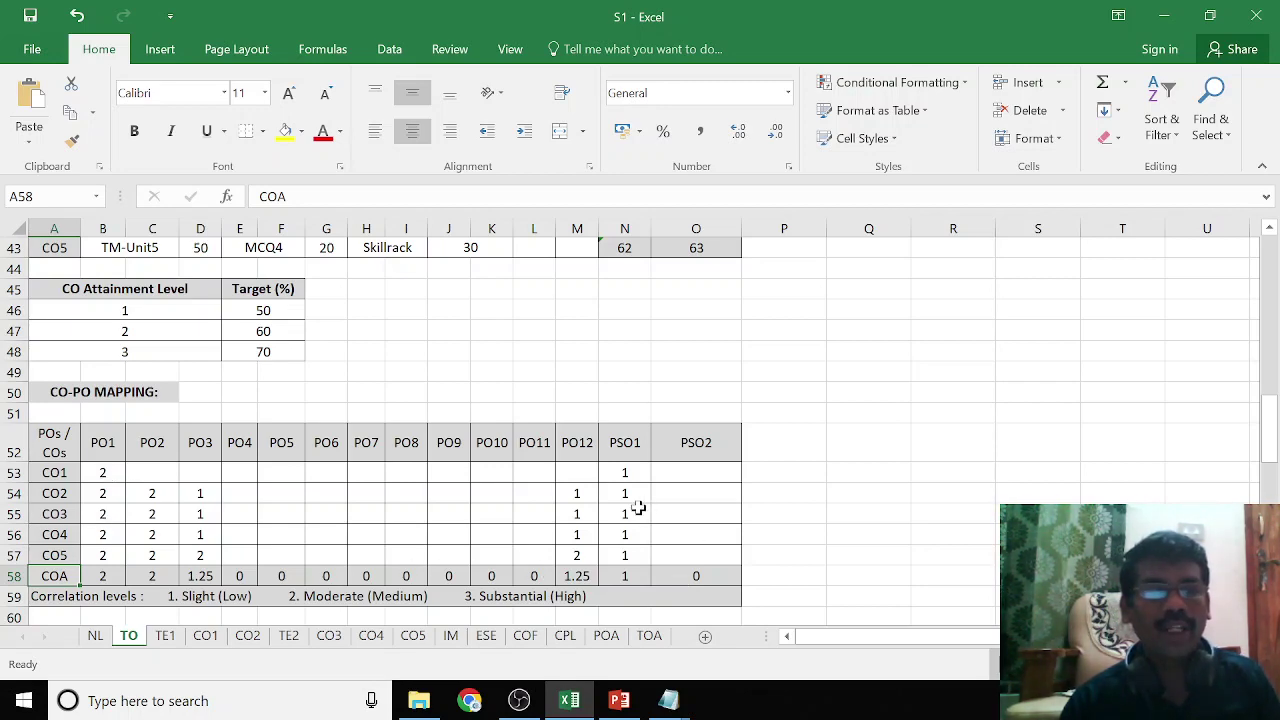
scroll(638, 508, "down", 1)
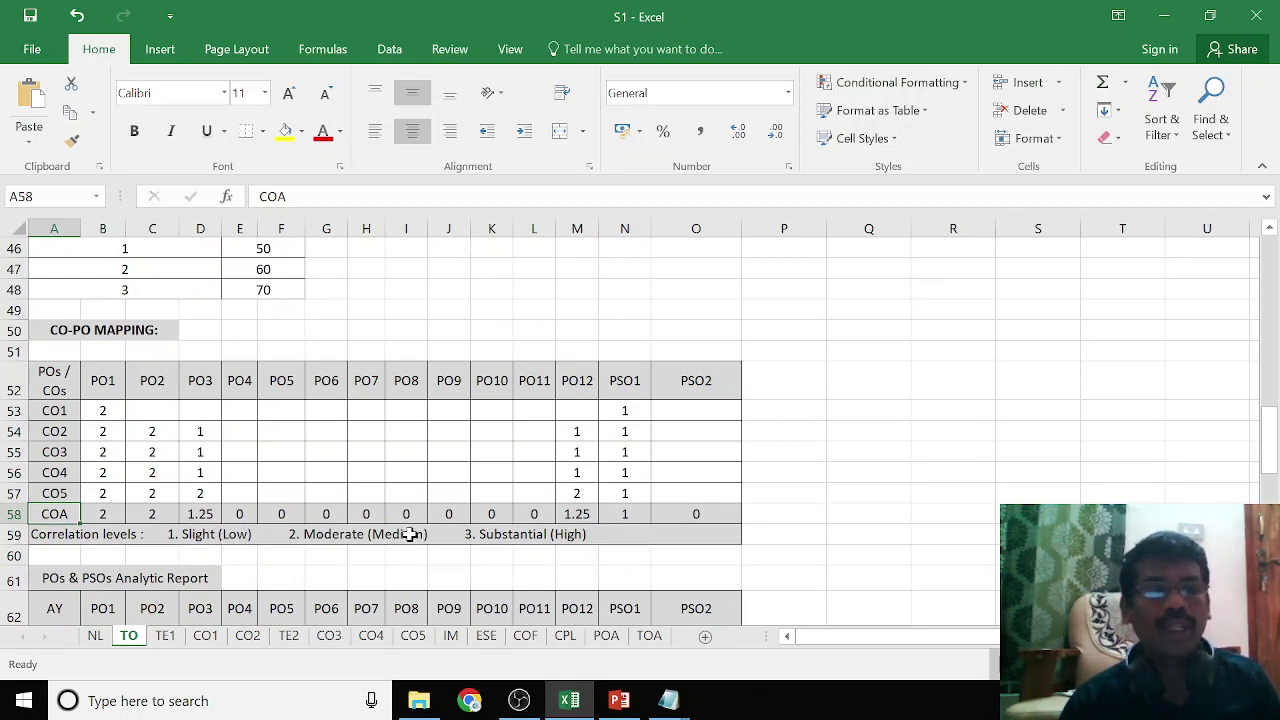
scroll(410, 535, "down", 1)
scroll(410, 535, "down", 1)
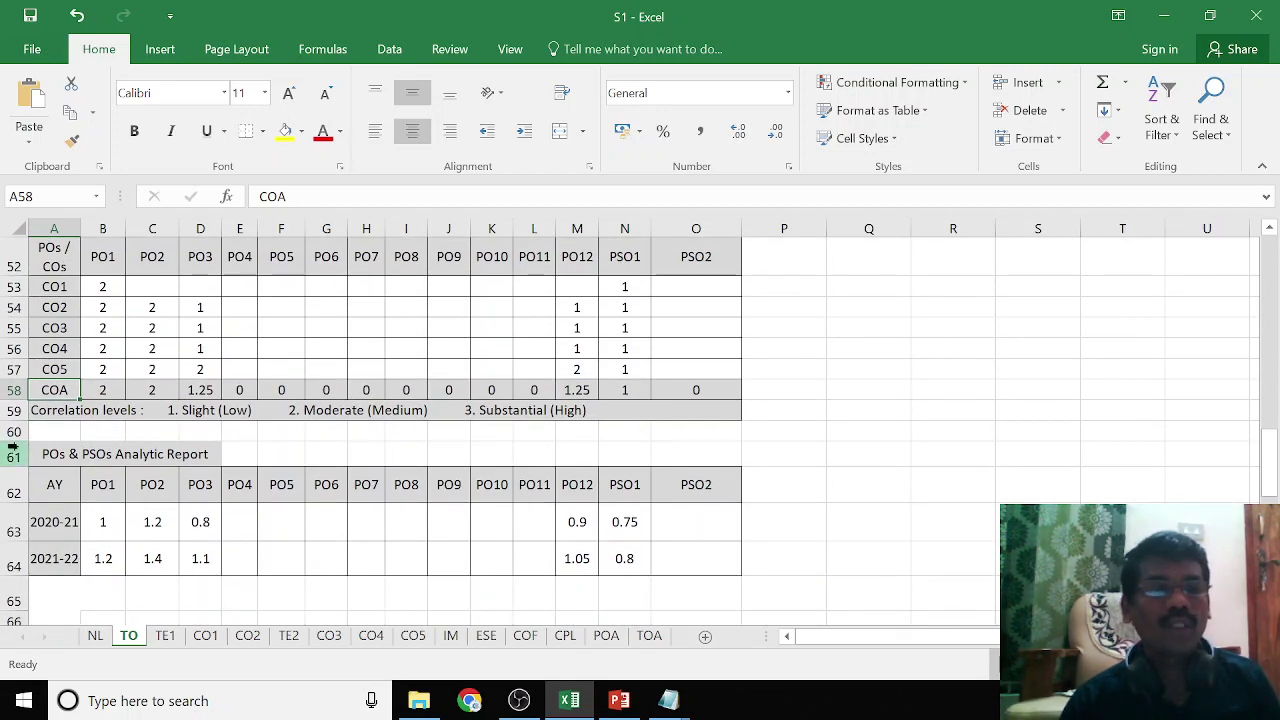
left_click(68, 460)
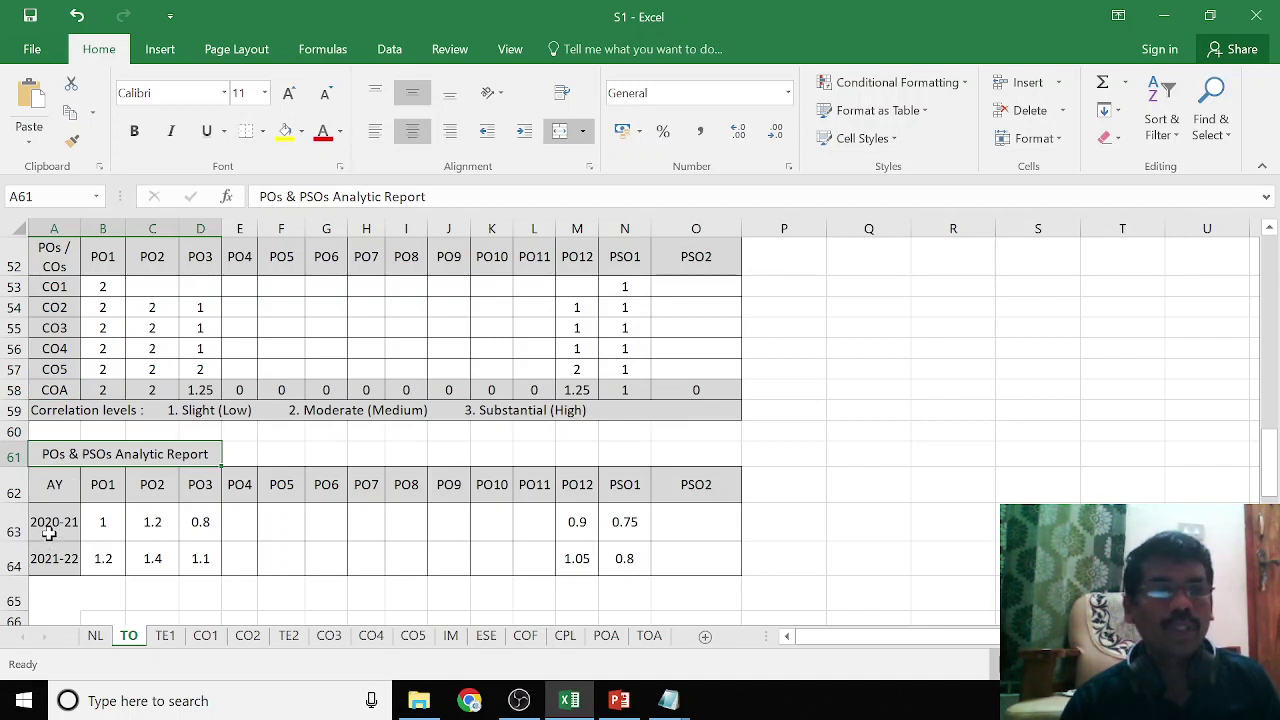
left_click(108, 390)
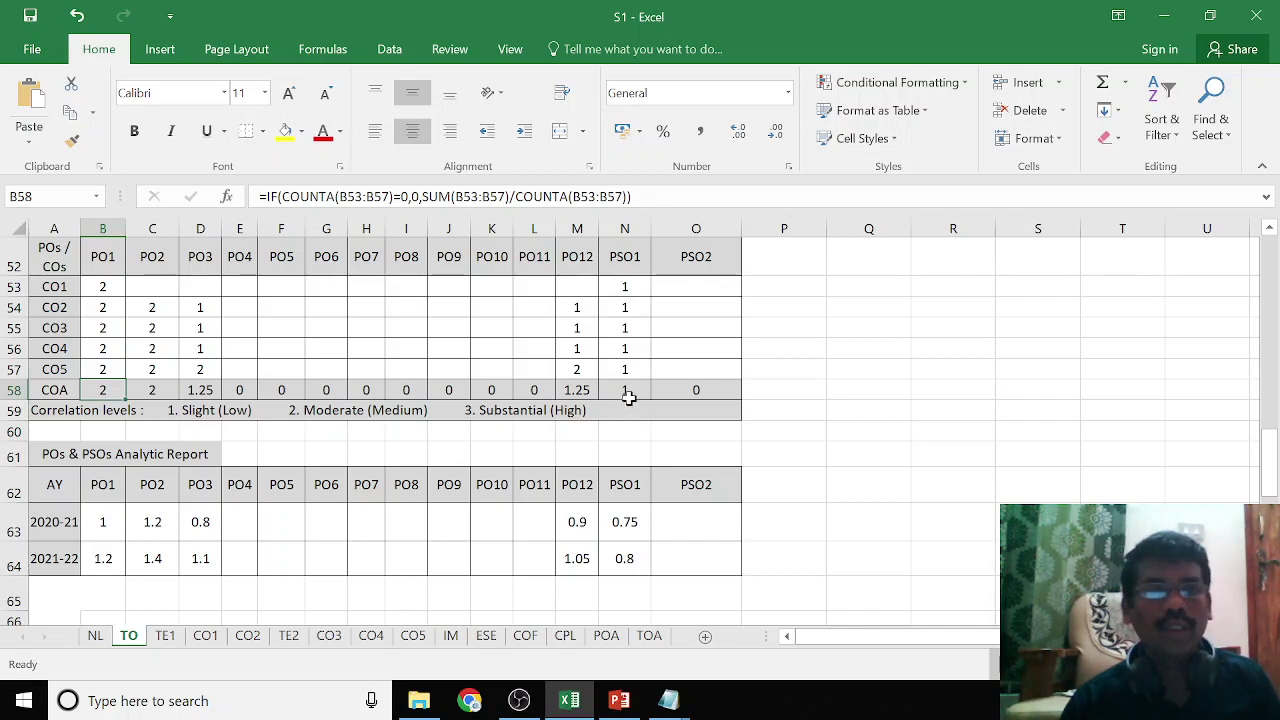
left_click(620, 527)
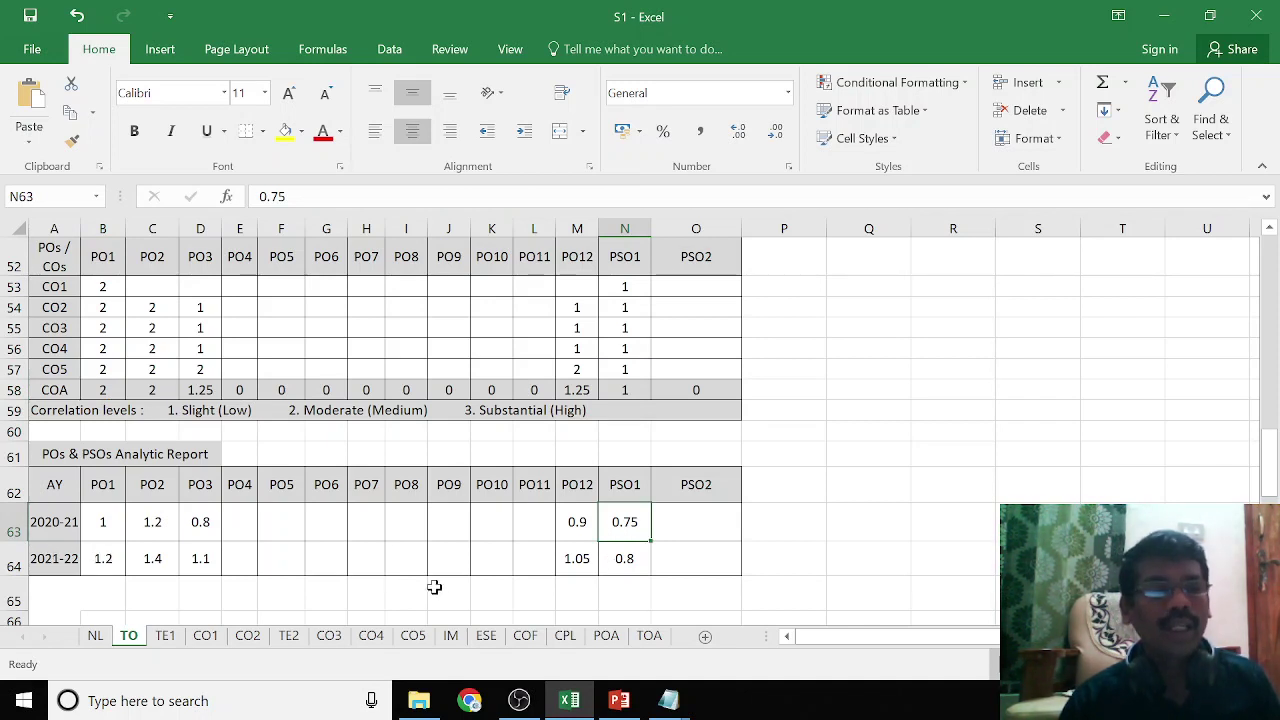
scroll(434, 587, "down", 1)
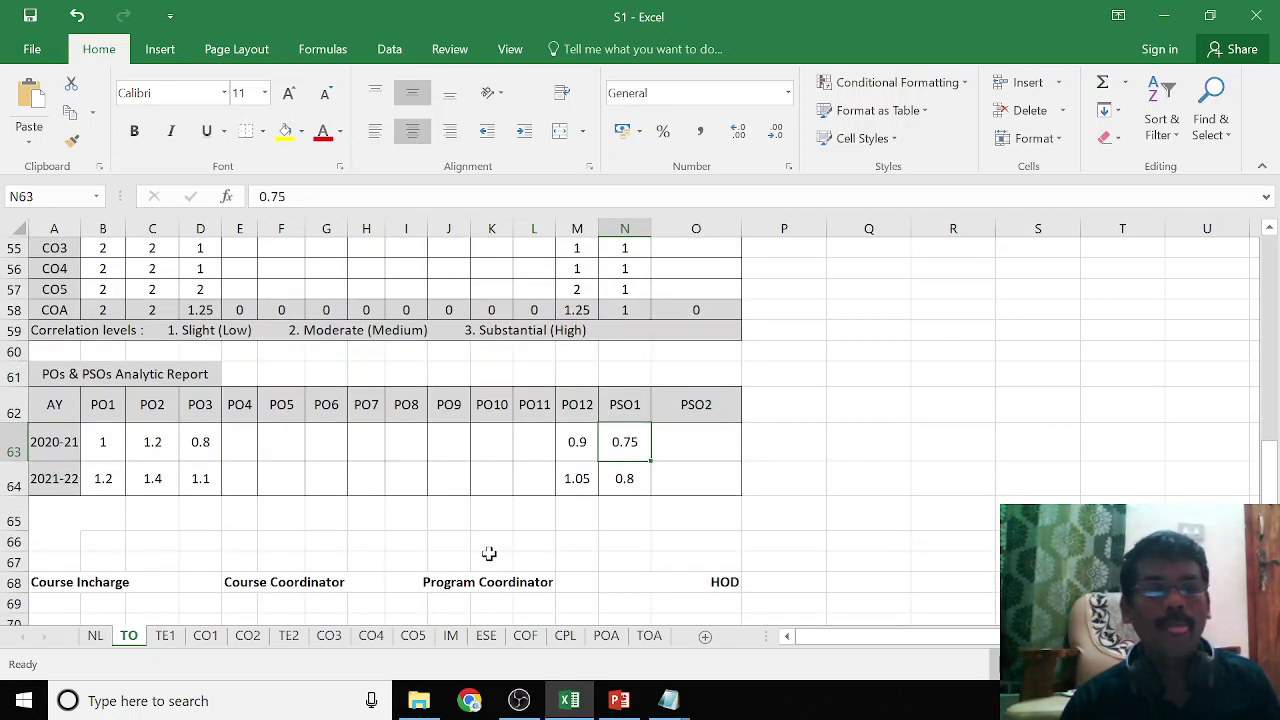
scroll(486, 553, "up", 3)
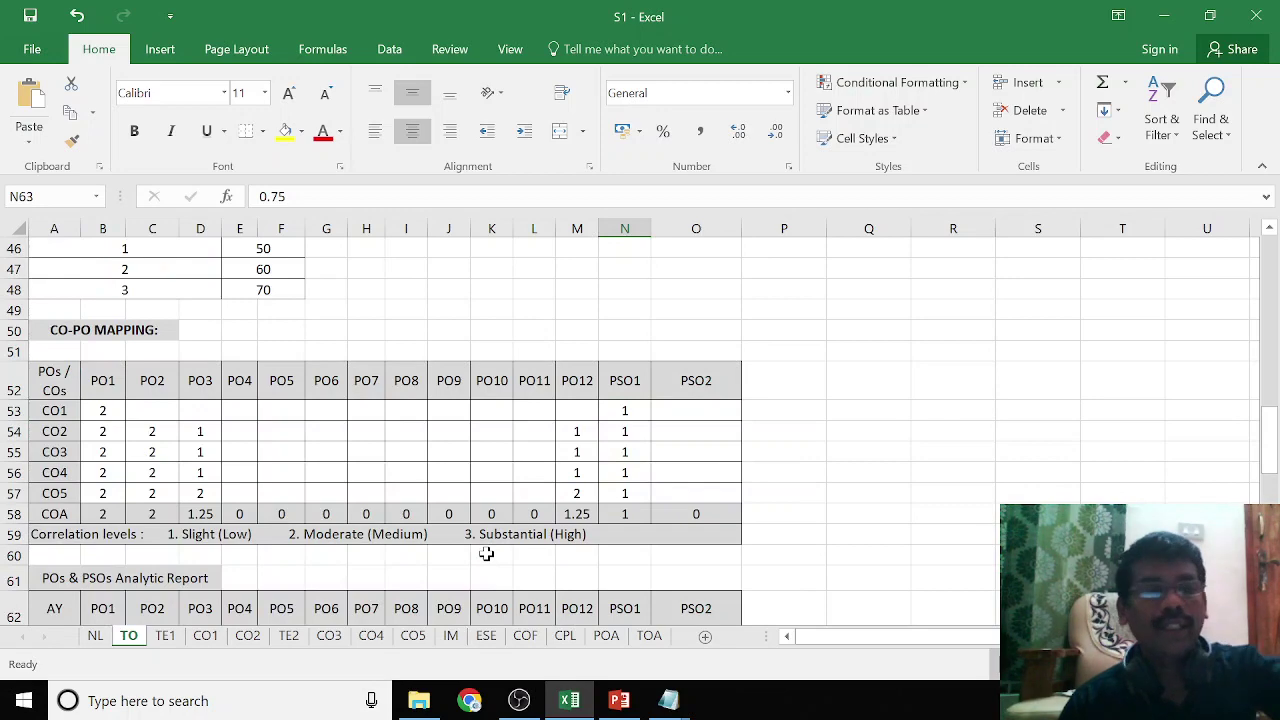
scroll(486, 553, "down", 2)
scroll(486, 553, "down", 1)
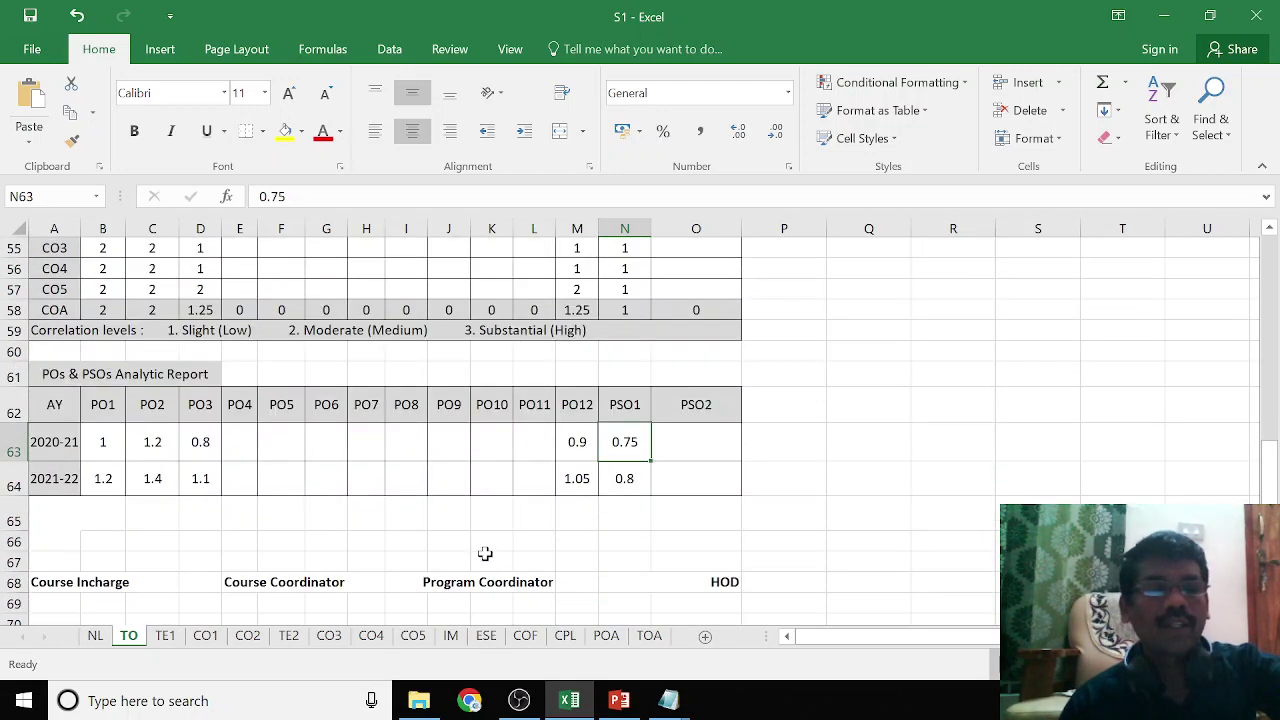
Step through the TE1, CO1, CO2, TE2, CO3, CO5, IM and ESE sheets
left_click(165, 638)
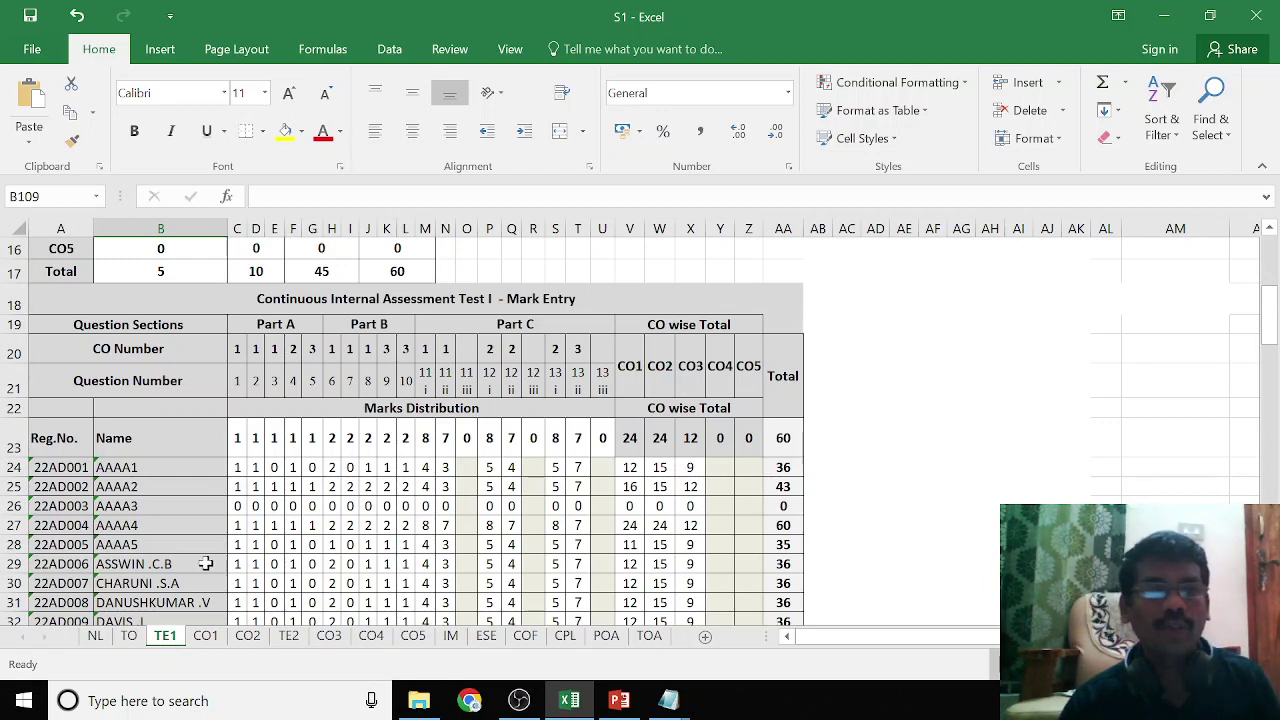
scroll(205, 560, "up", 2)
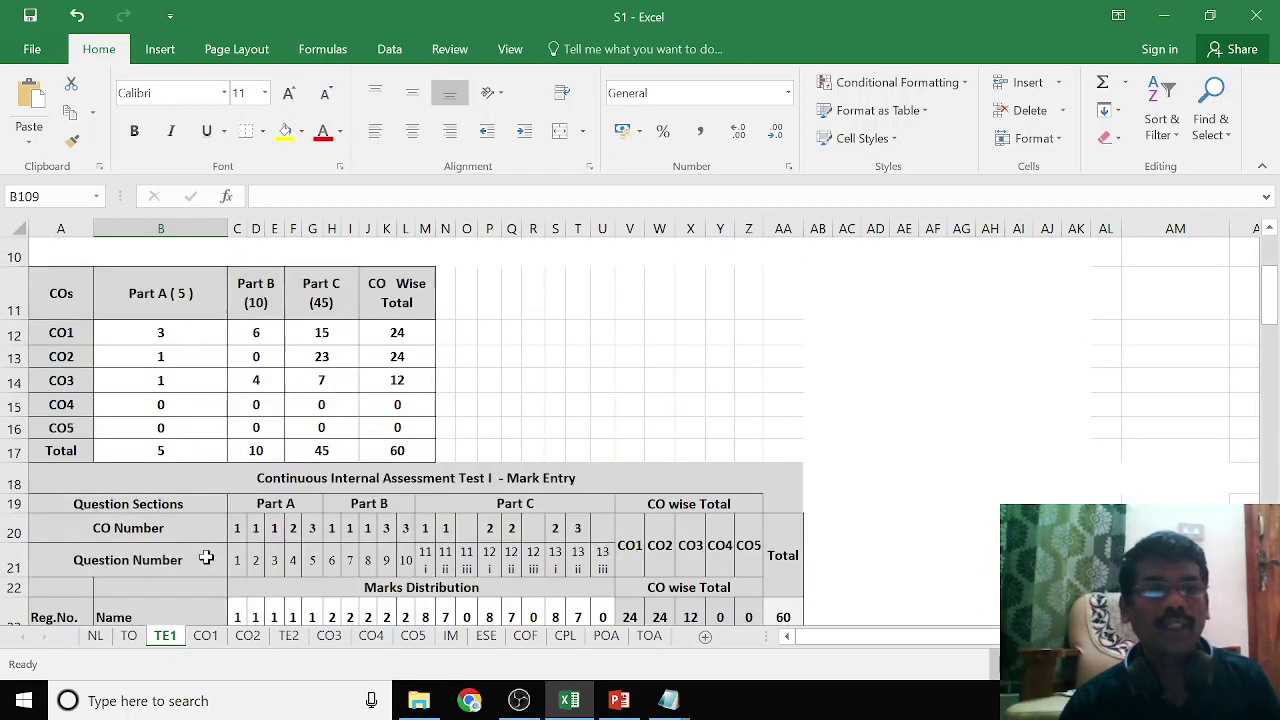
left_click(206, 638)
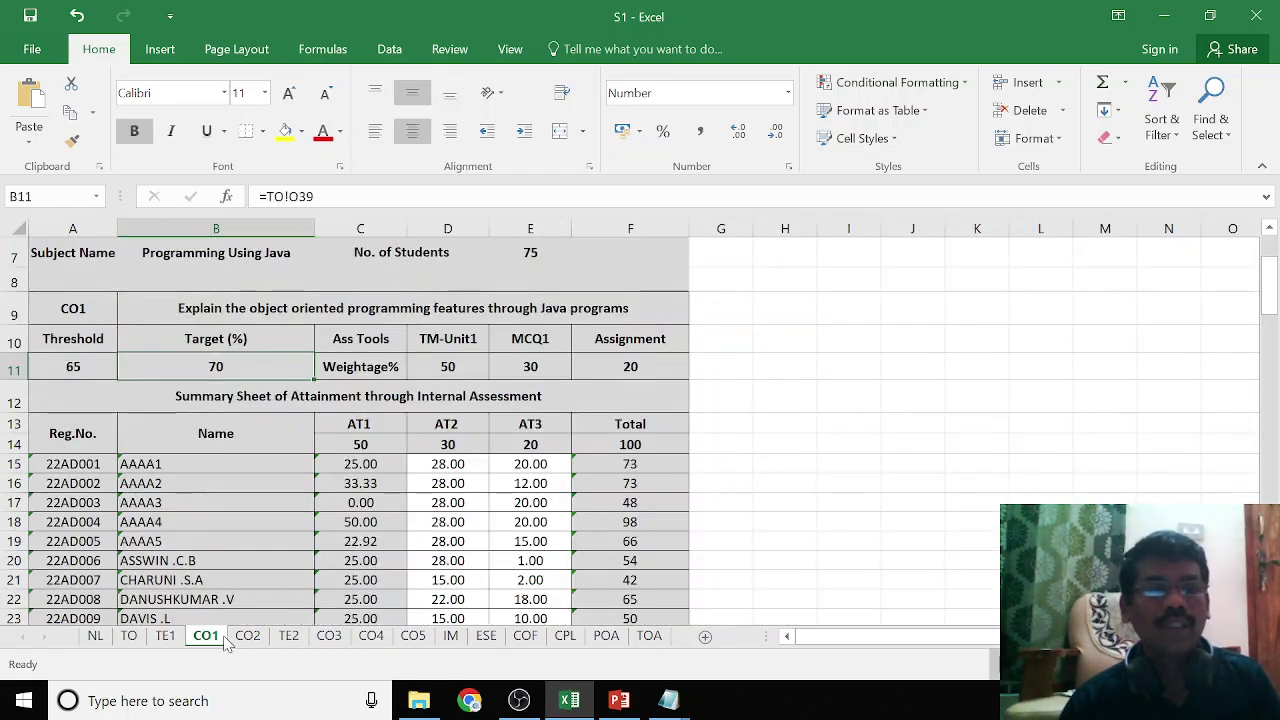
left_click(247, 638)
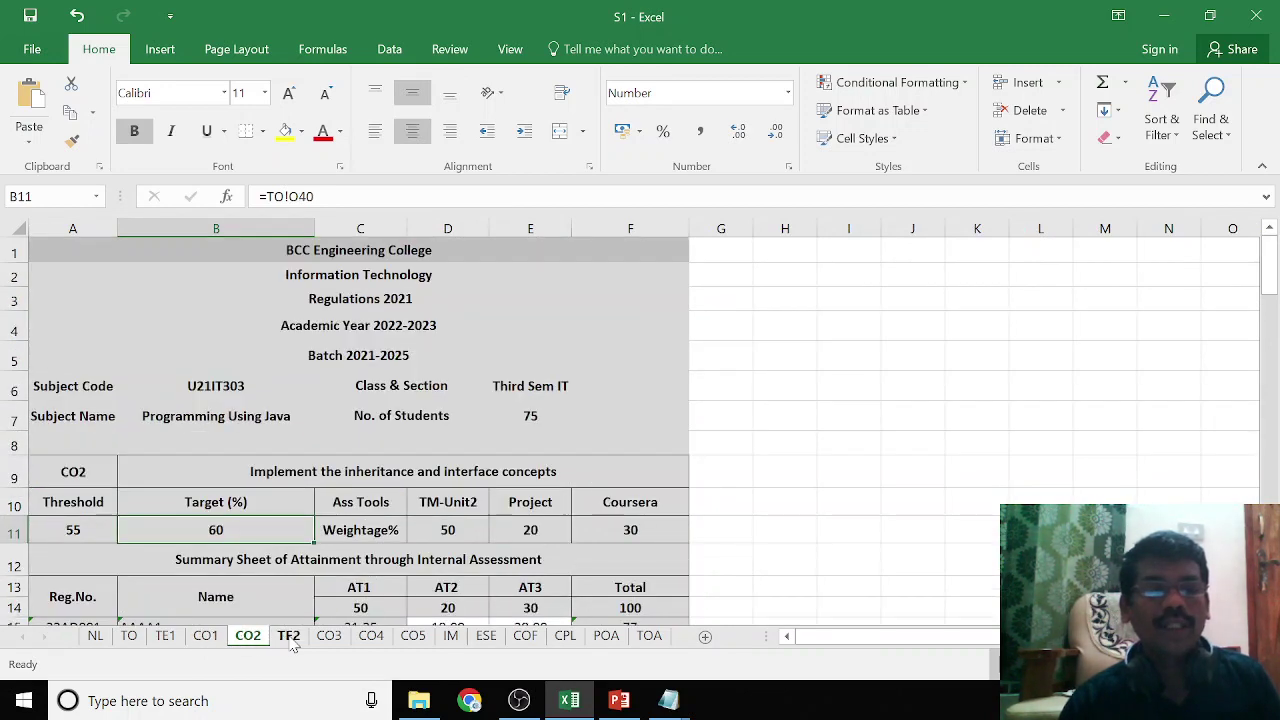
left_click(289, 638)
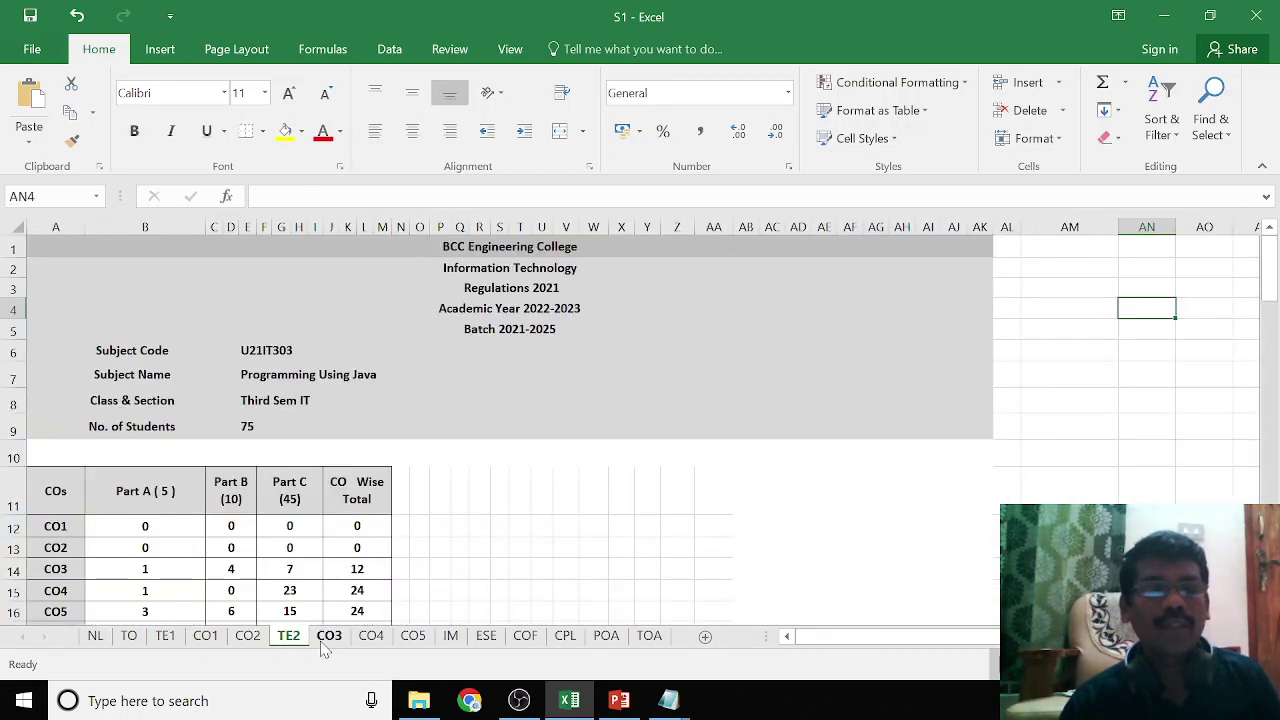
left_click(328, 638)
left_click(423, 640)
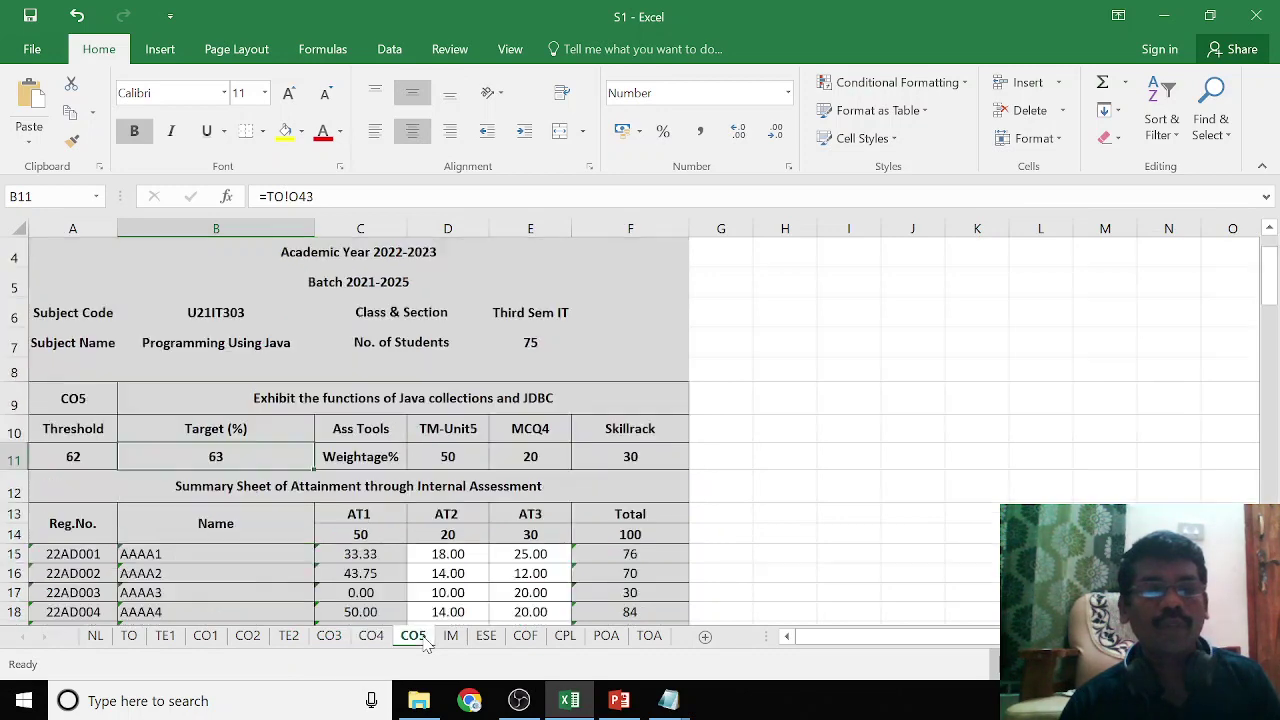
left_click(452, 640)
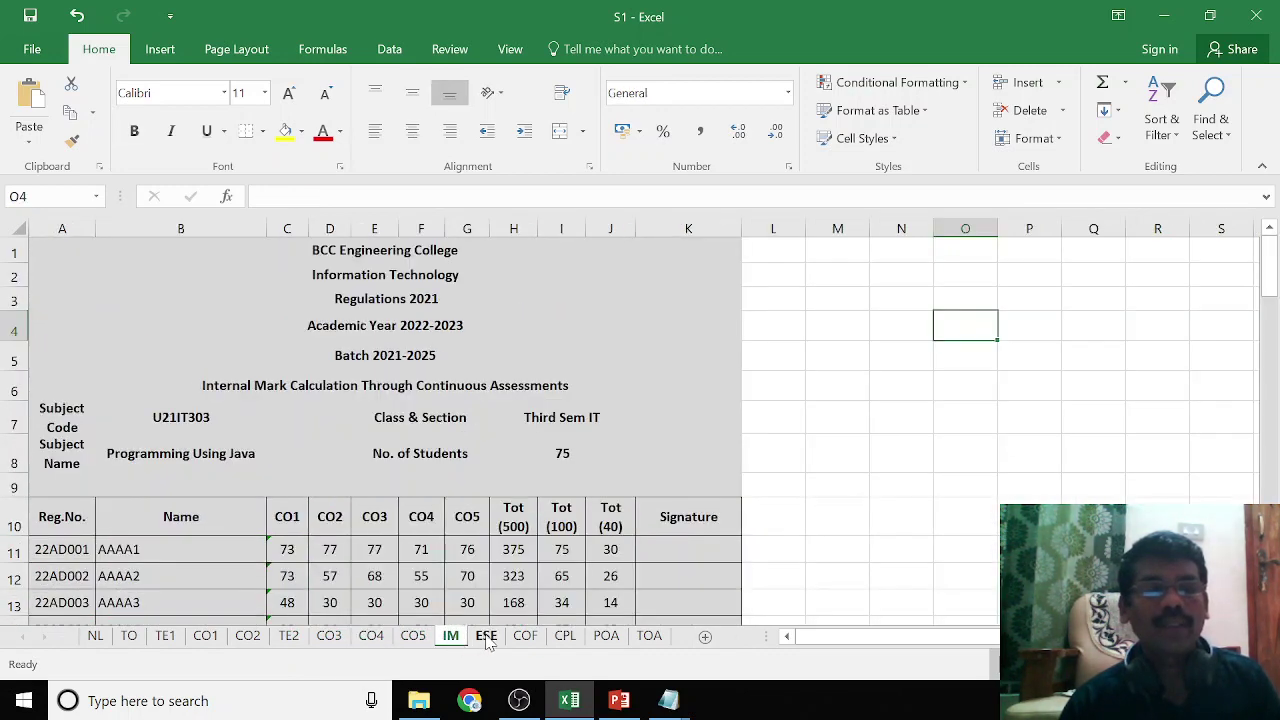
left_click(486, 640)
Review the COF sheet's CO attainment results, scrolling back up to its top
left_click(520, 641)
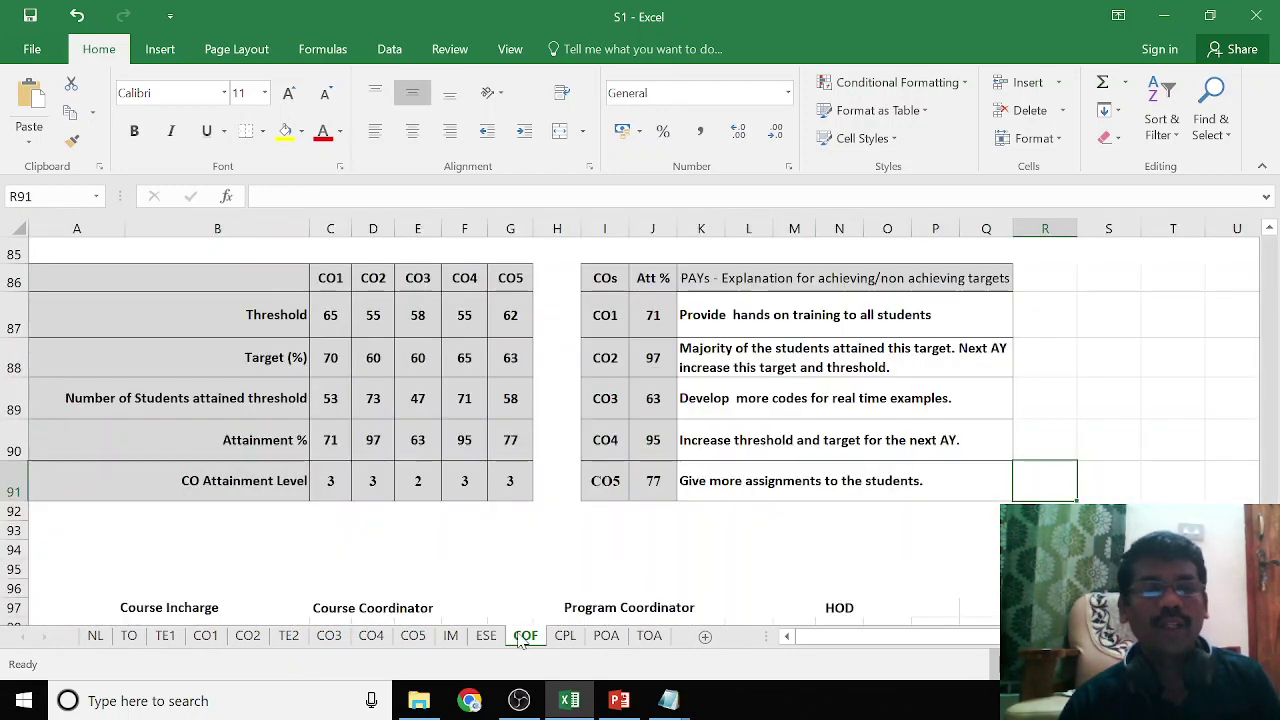
scroll(540, 600, "up", 1)
scroll(550, 570, "up", 9)
scroll(556, 568, "up", 5)
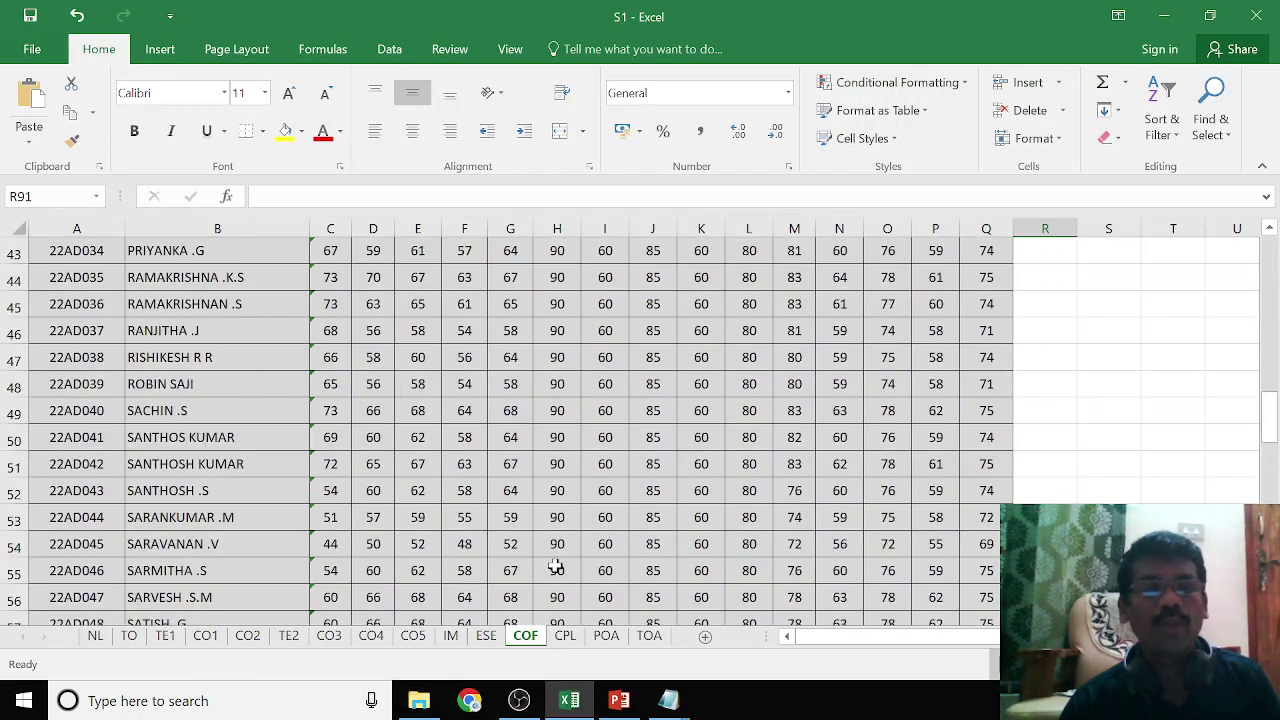
scroll(556, 568, "up", 5)
scroll(556, 568, "up", 4)
scroll(556, 568, "up", 1)
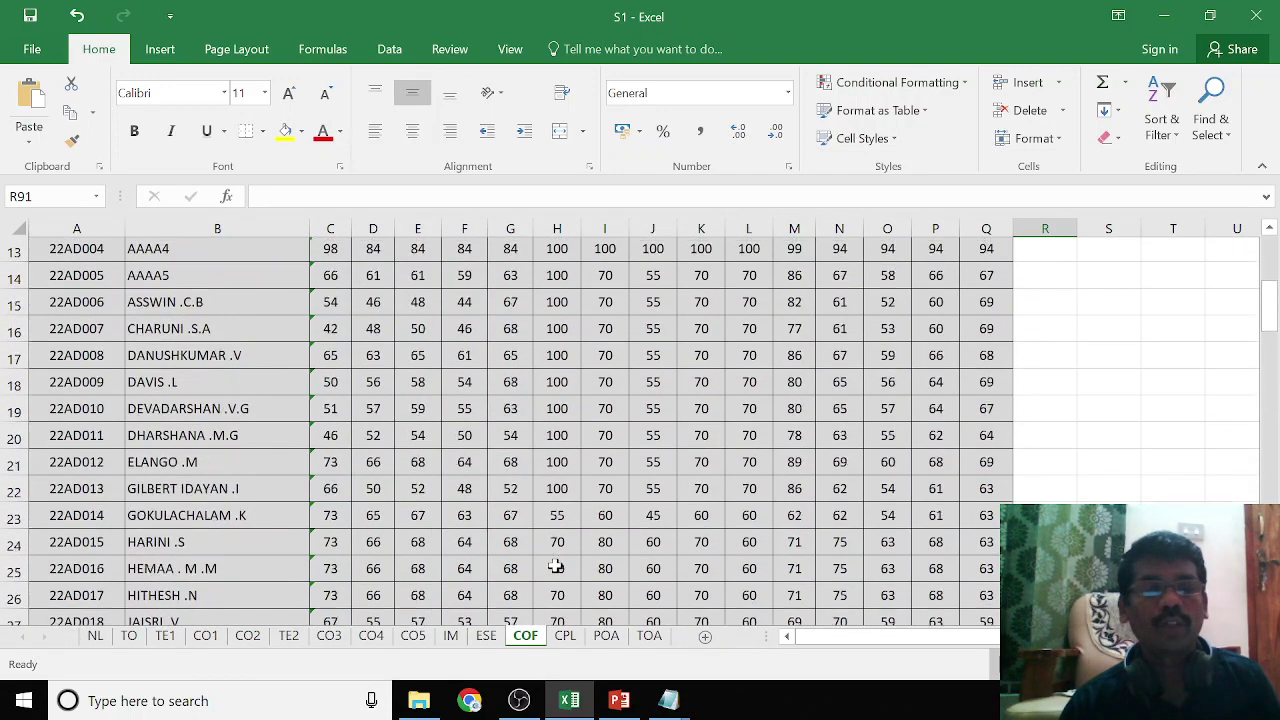
scroll(556, 568, "up", 3)
scroll(556, 568, "up", 1)
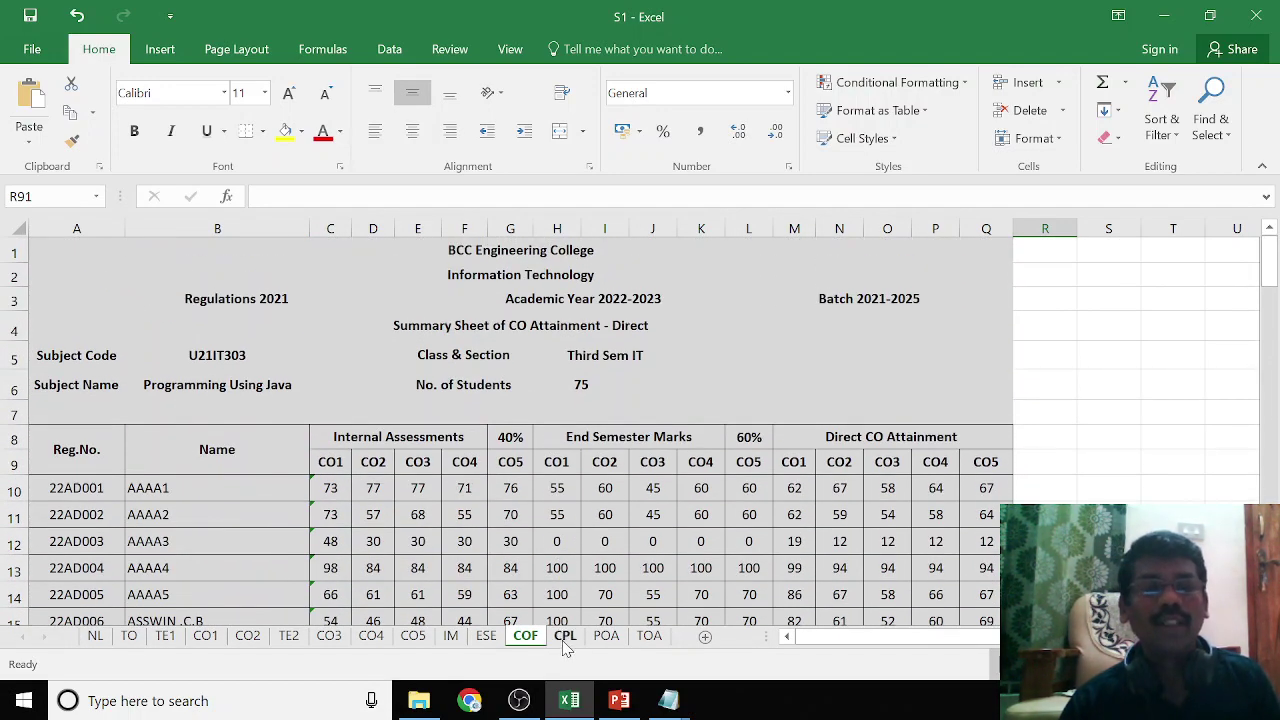
Check the CPL attainment levels, then review the POA sheet's PO and PSO attainment summary tables
left_click(564, 641)
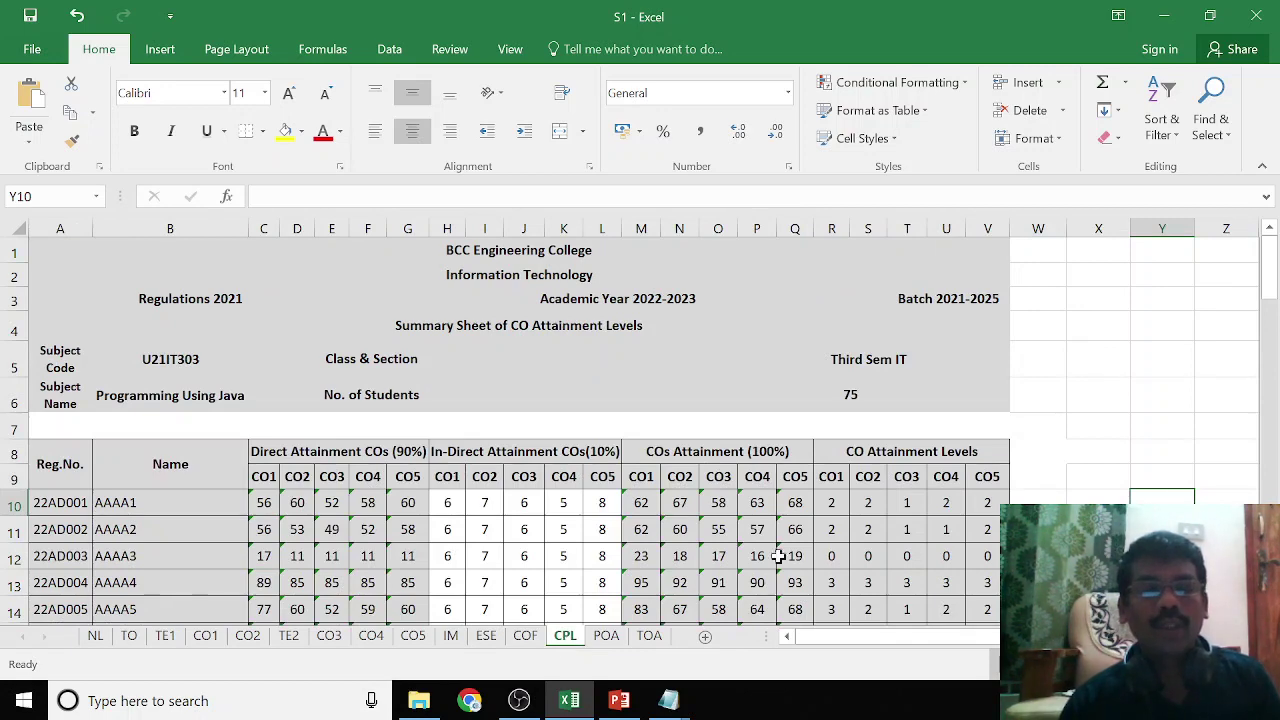
left_click(605, 637)
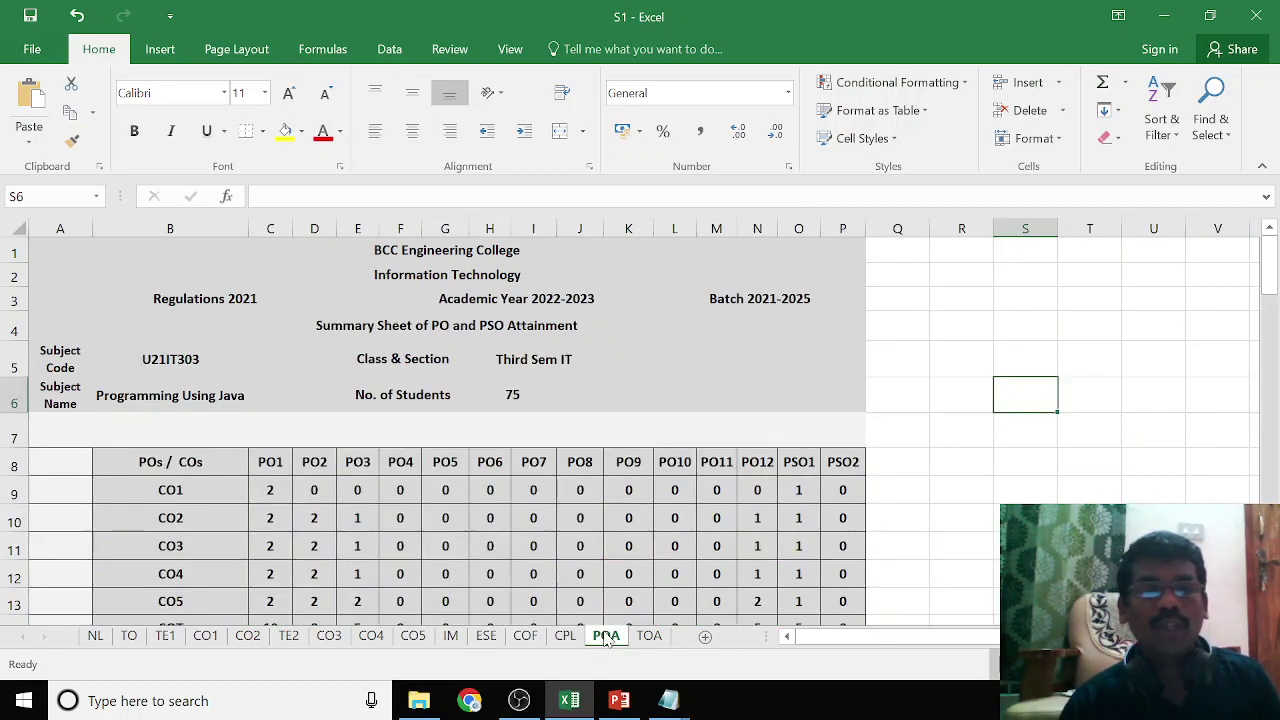
scroll(605, 535, "down", 3)
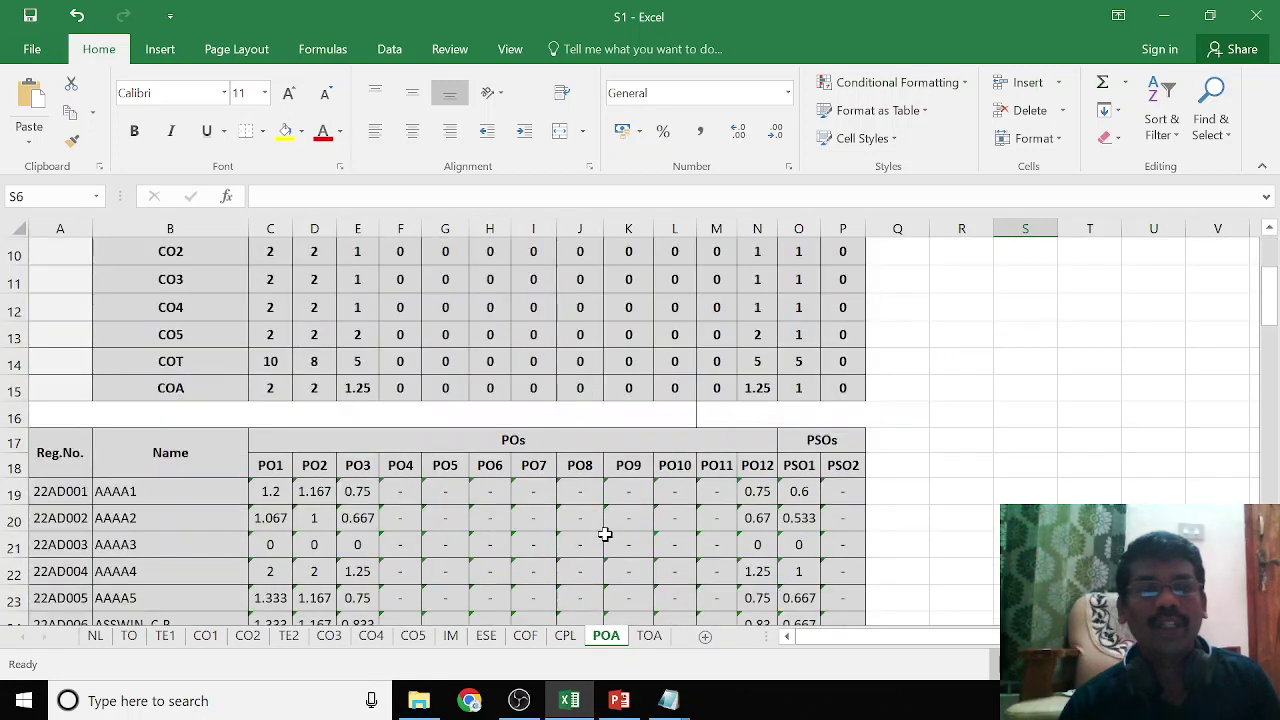
scroll(605, 535, "down", 4)
scroll(605, 535, "up", 4)
scroll(605, 535, "up", 3)
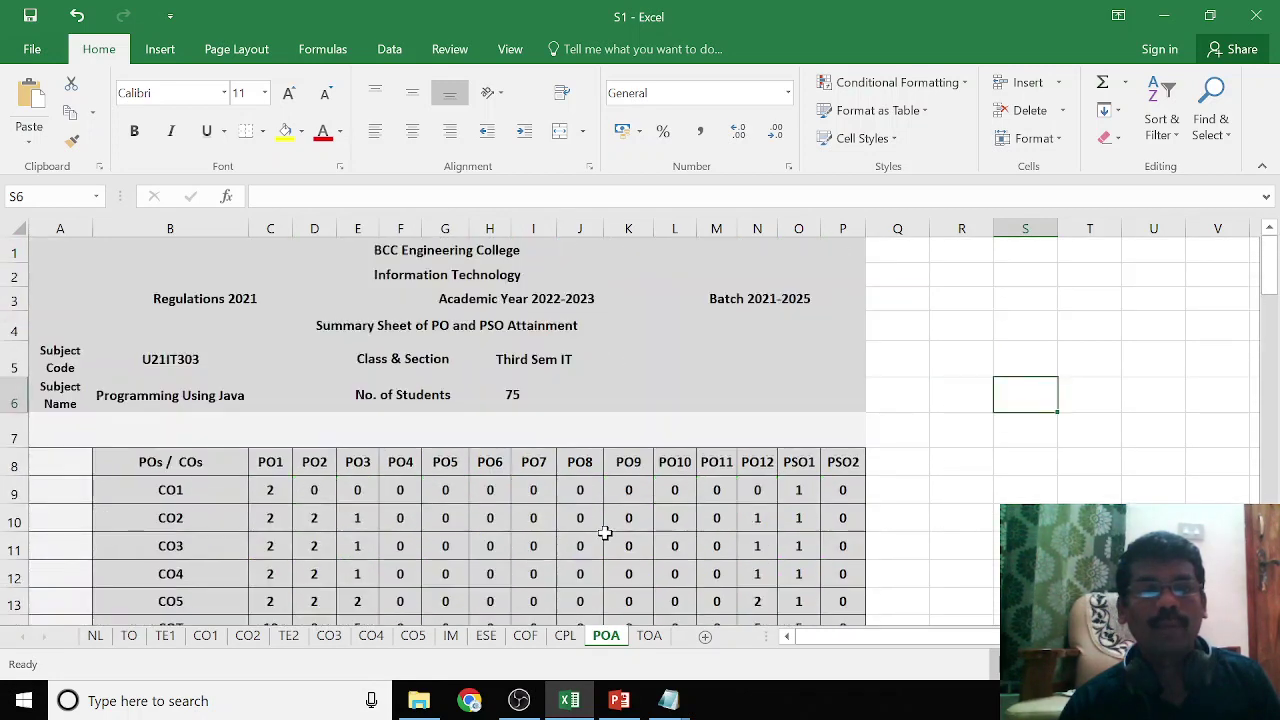
On the TOA sheet, check G22 (71) and G25 (97) are linked to COF formulas like =COF!D90
left_click(648, 637)
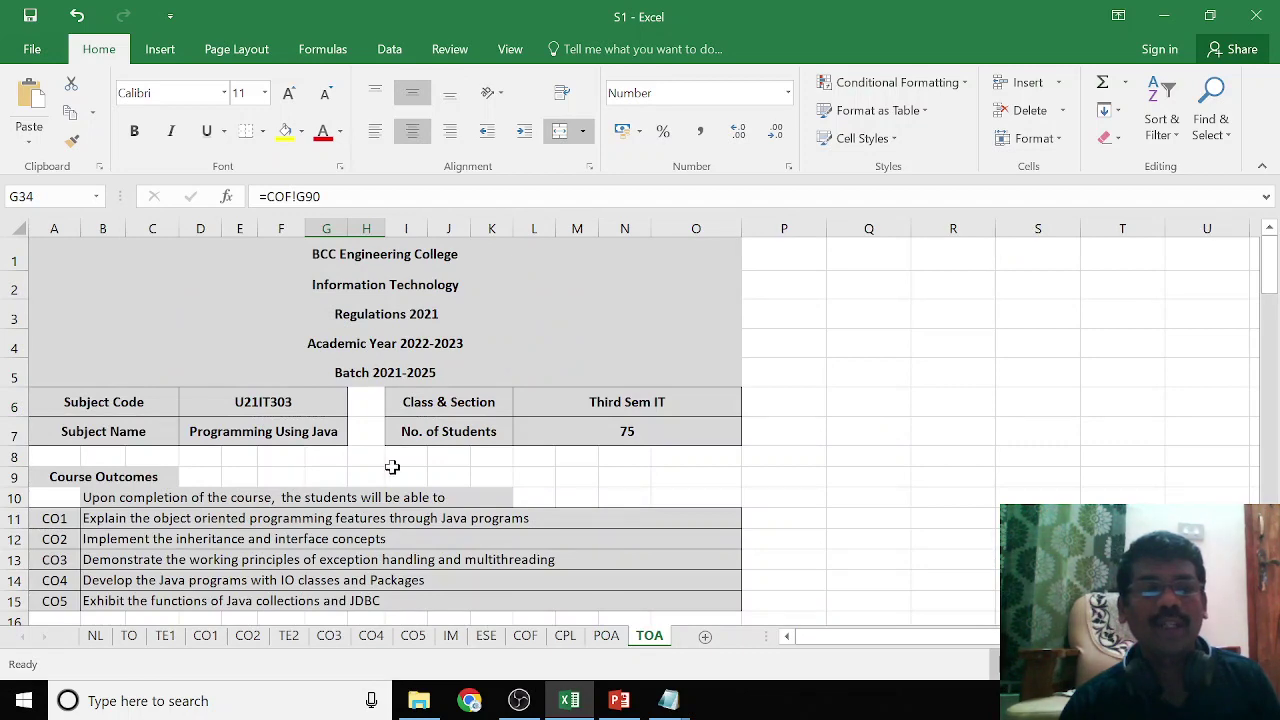
scroll(392, 467, "down", 2)
scroll(392, 467, "down", 2)
scroll(392, 467, "down", 2)
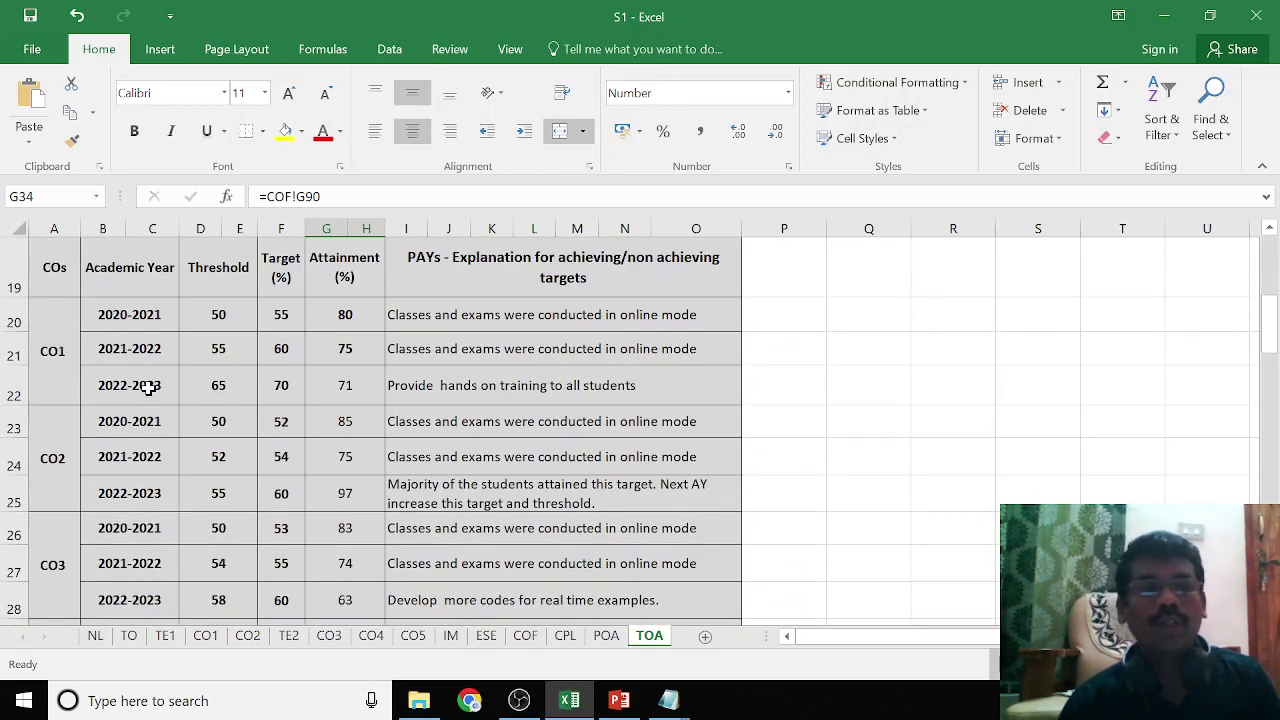
left_click(336, 393)
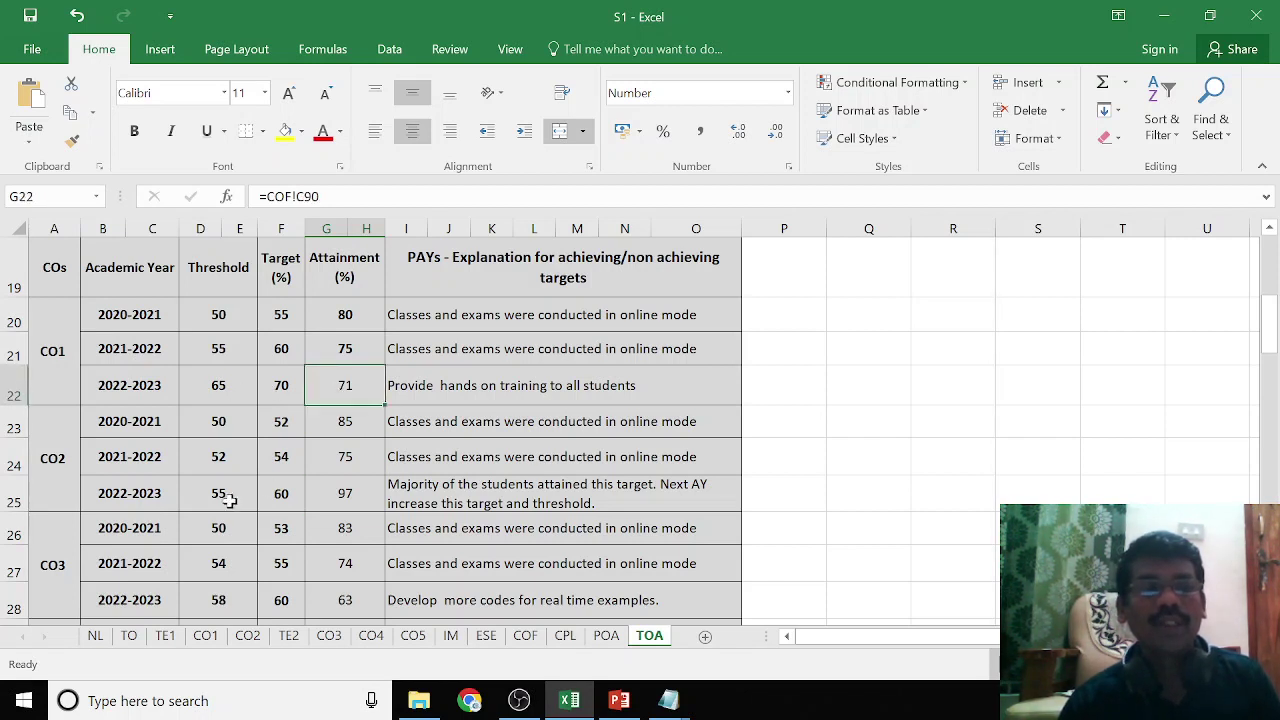
left_click(163, 493)
left_click(345, 497)
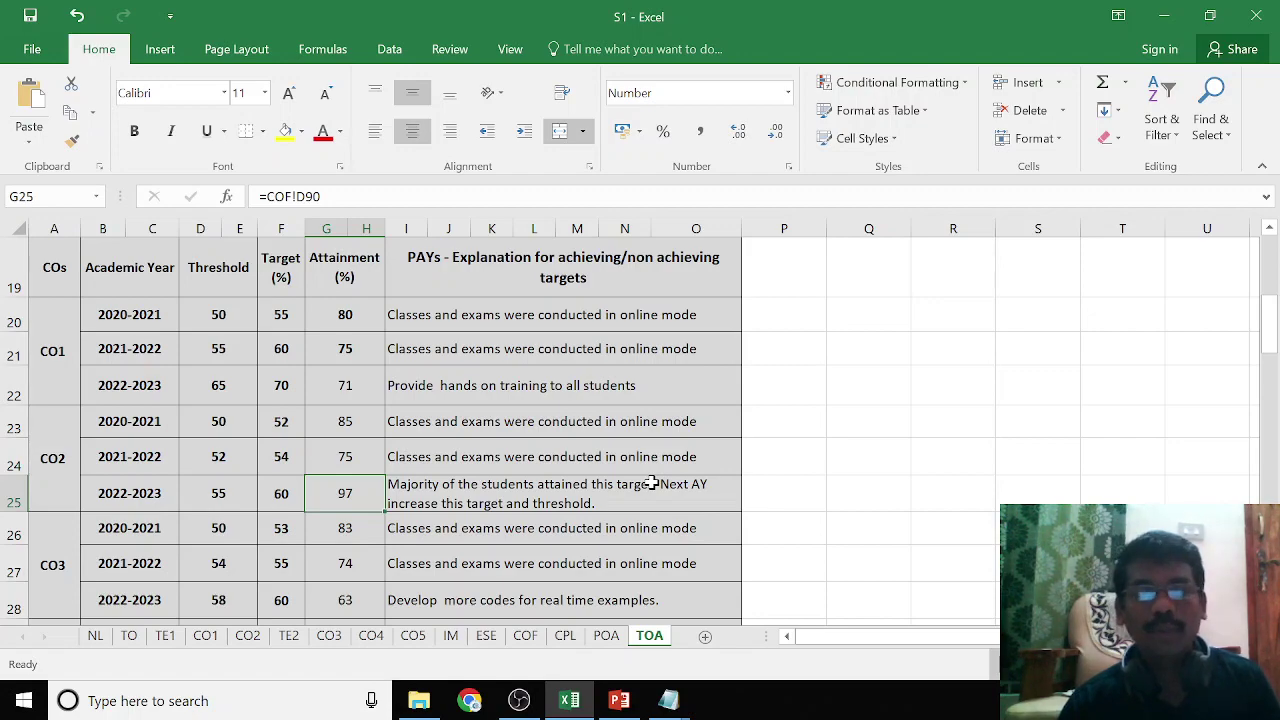
Scroll the TOA sheet past the CO-PO mapping table to the POs & PSOs Analytic Report values
scroll(651, 483, "down", 1)
scroll(651, 483, "down", 2)
scroll(651, 483, "down", 1)
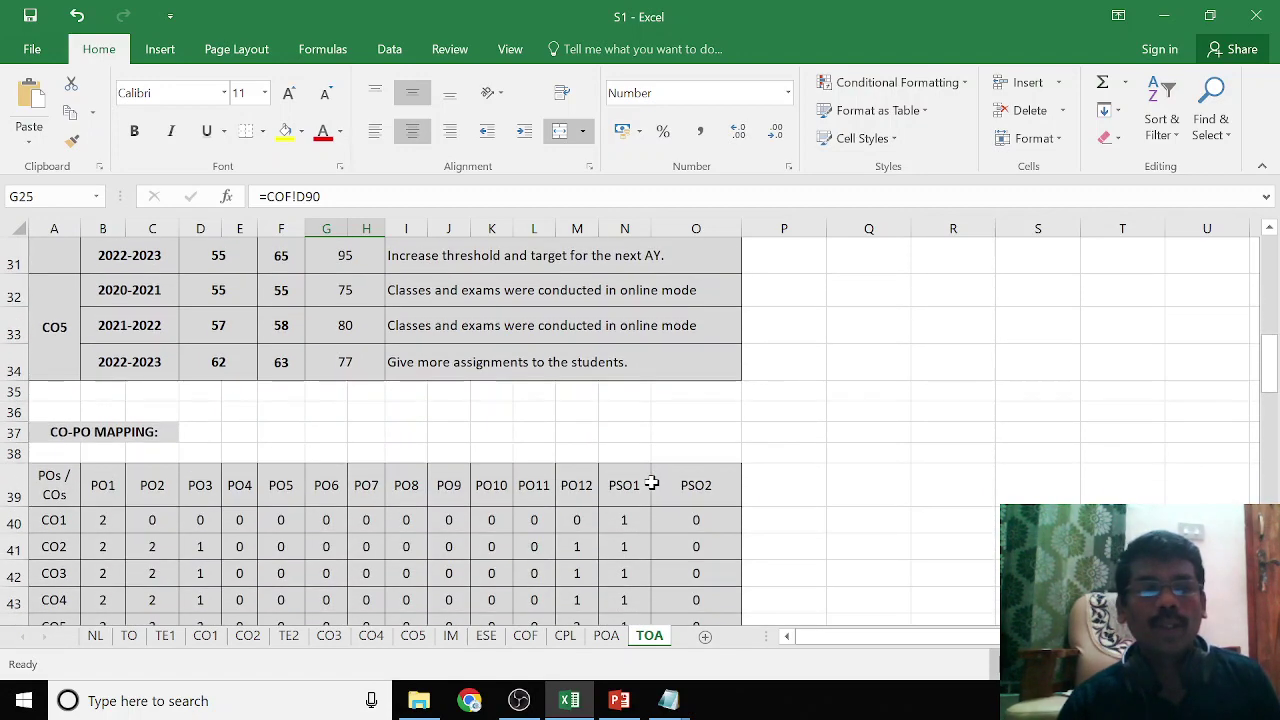
scroll(651, 483, "down", 1)
scroll(651, 483, "down", 1)
scroll(651, 483, "down", 1)
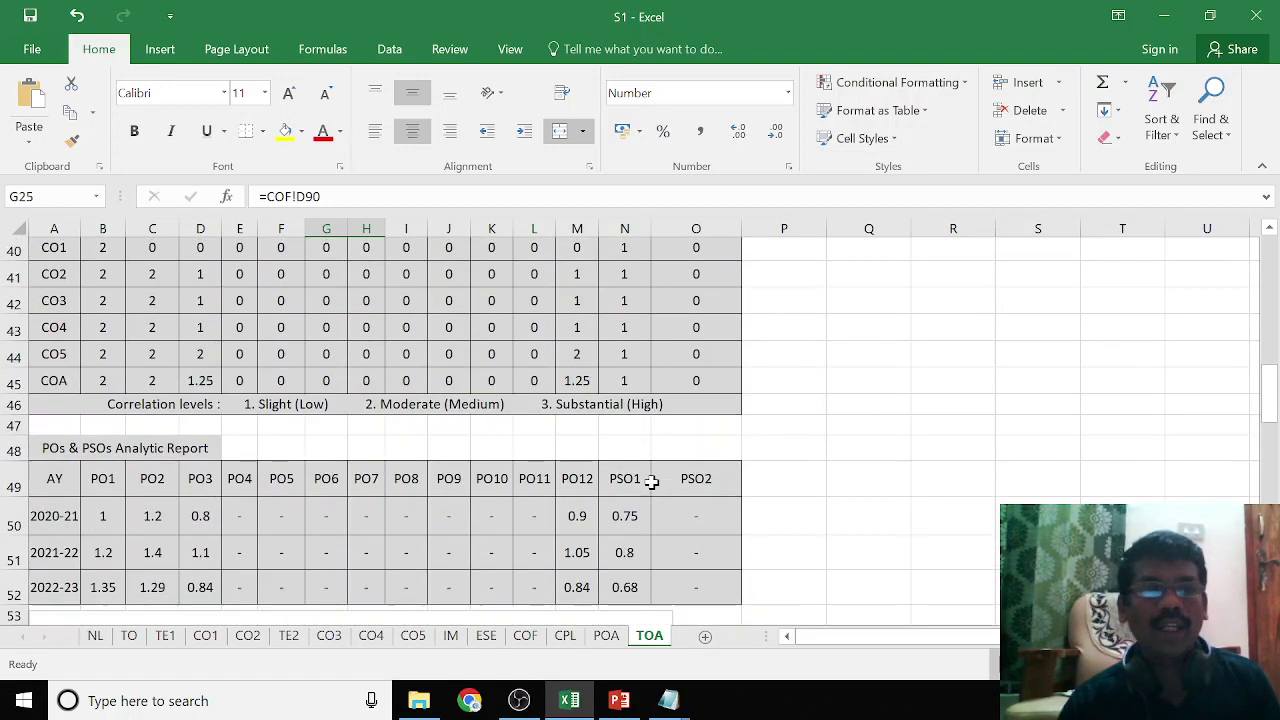
scroll(414, 495, "down", 1)
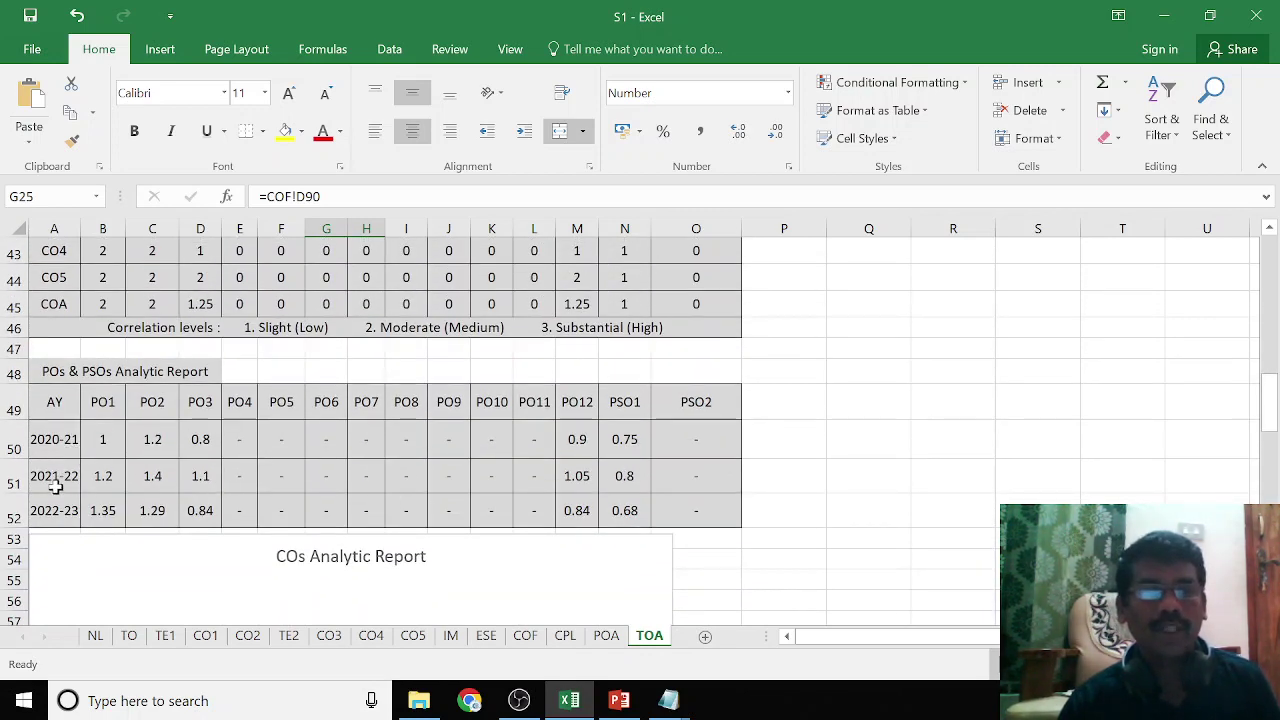
Select the 2022-23 entry in A52 and scroll down to the full COs Analytic Report column chart
left_click(56, 512)
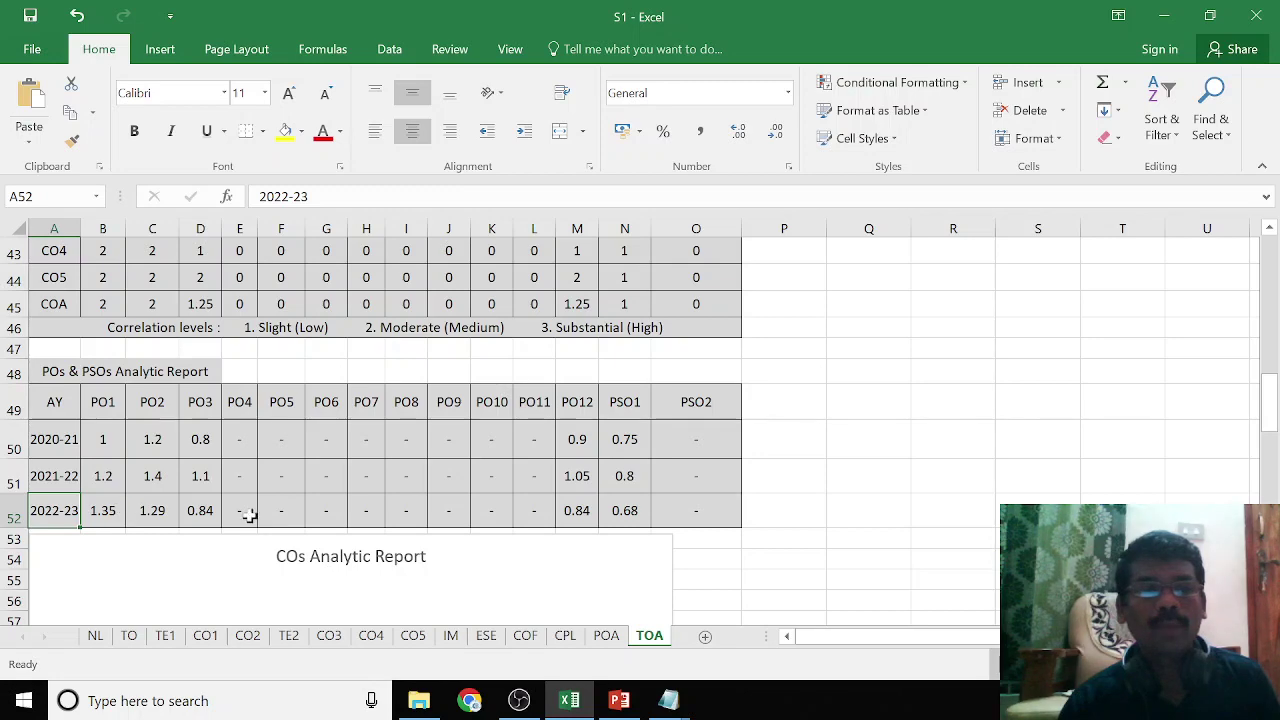
scroll(591, 538, "down", 2)
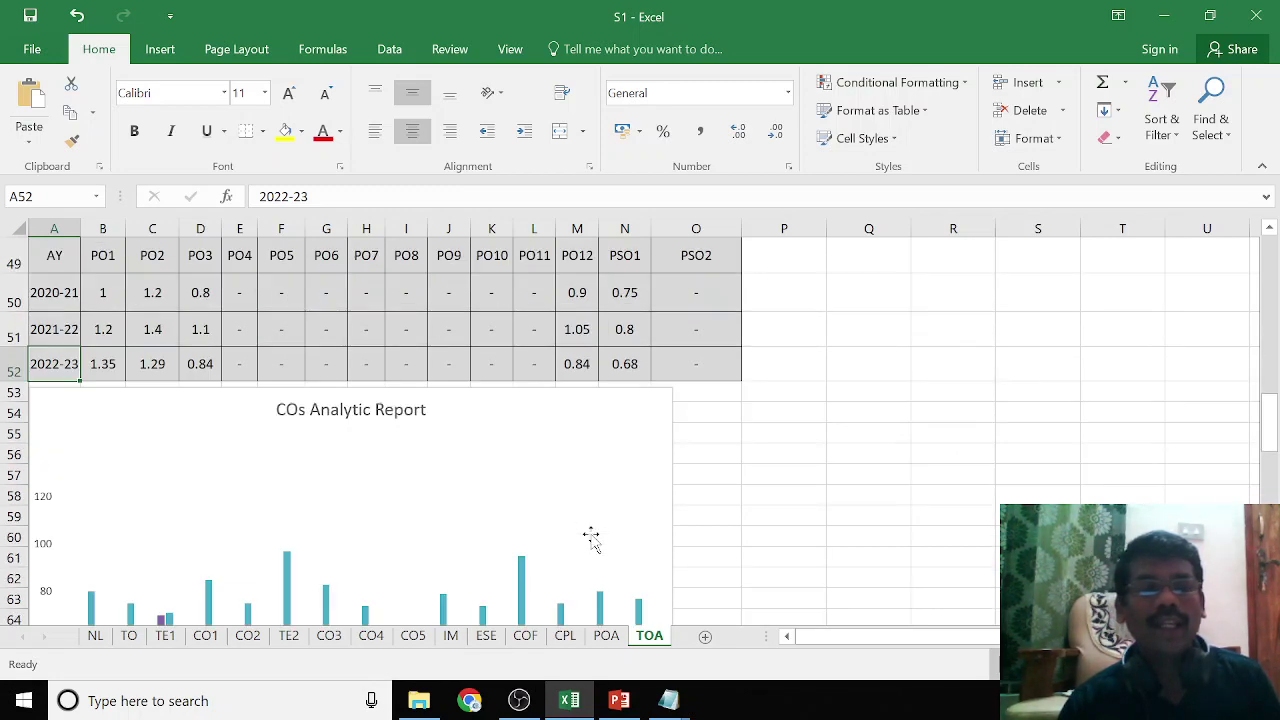
scroll(591, 538, "down", 2)
scroll(591, 538, "down", 1)
scroll(591, 538, "down", 1)
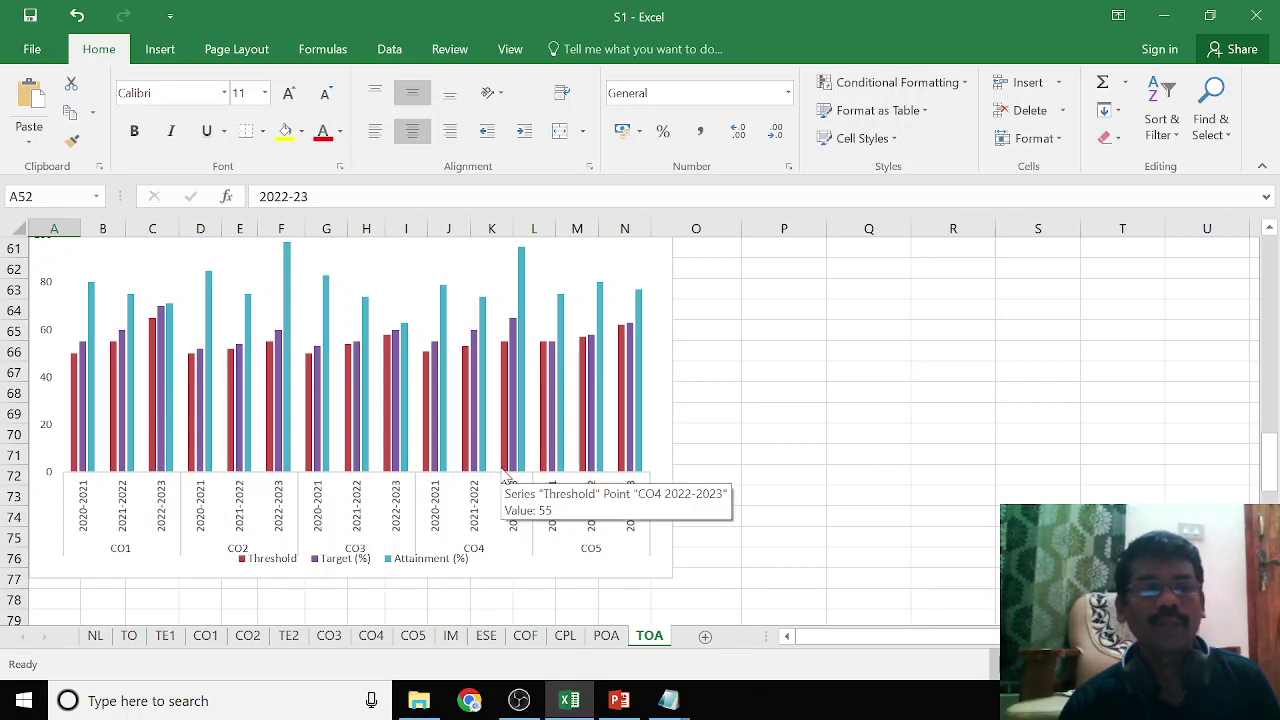
scroll(505, 475, "down", 1)
scroll(500, 470, "down", 1)
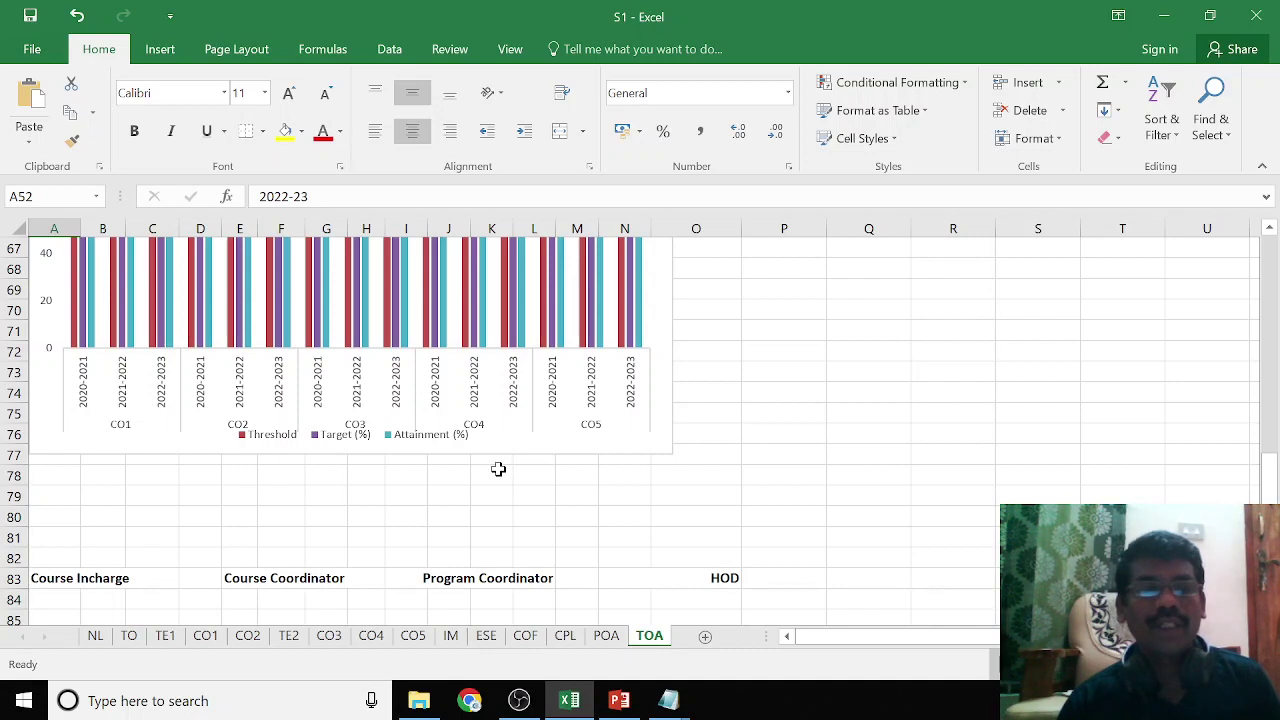
mouse_move(619, 700)
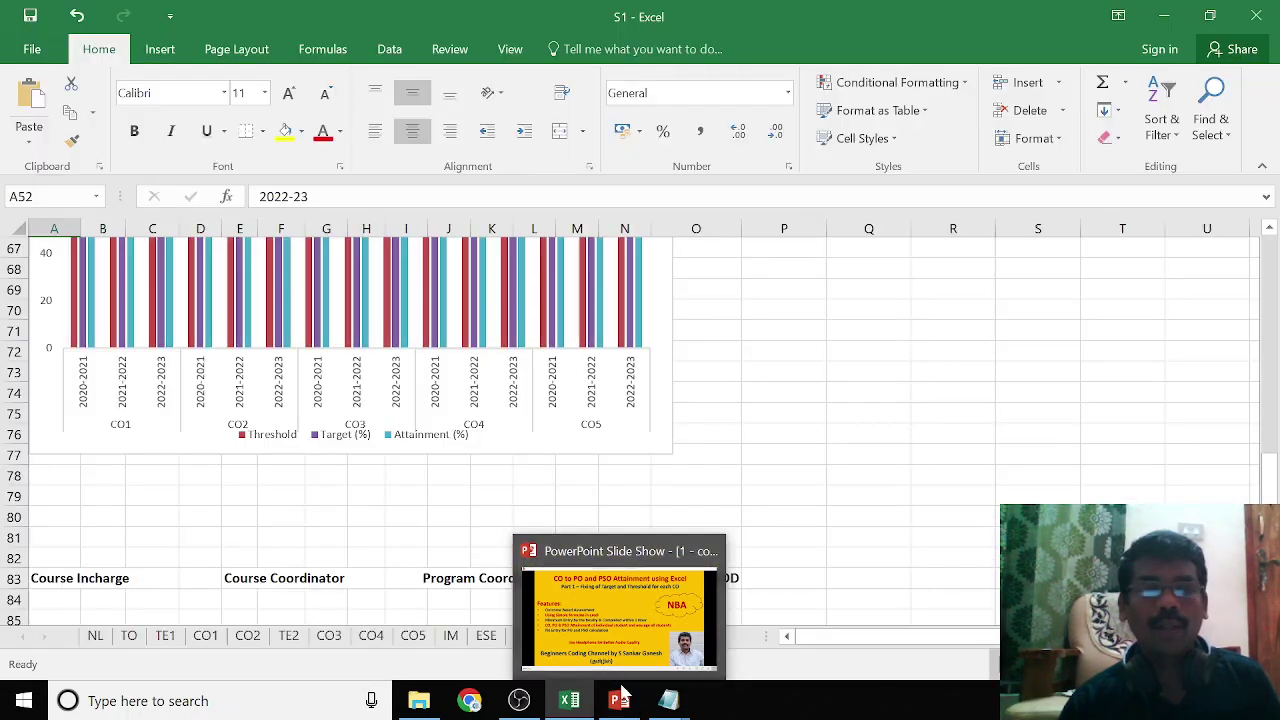
Switch to the PowerPoint slide show and advance to slide 2, the 'Thank You' slide
left_click(620, 705)
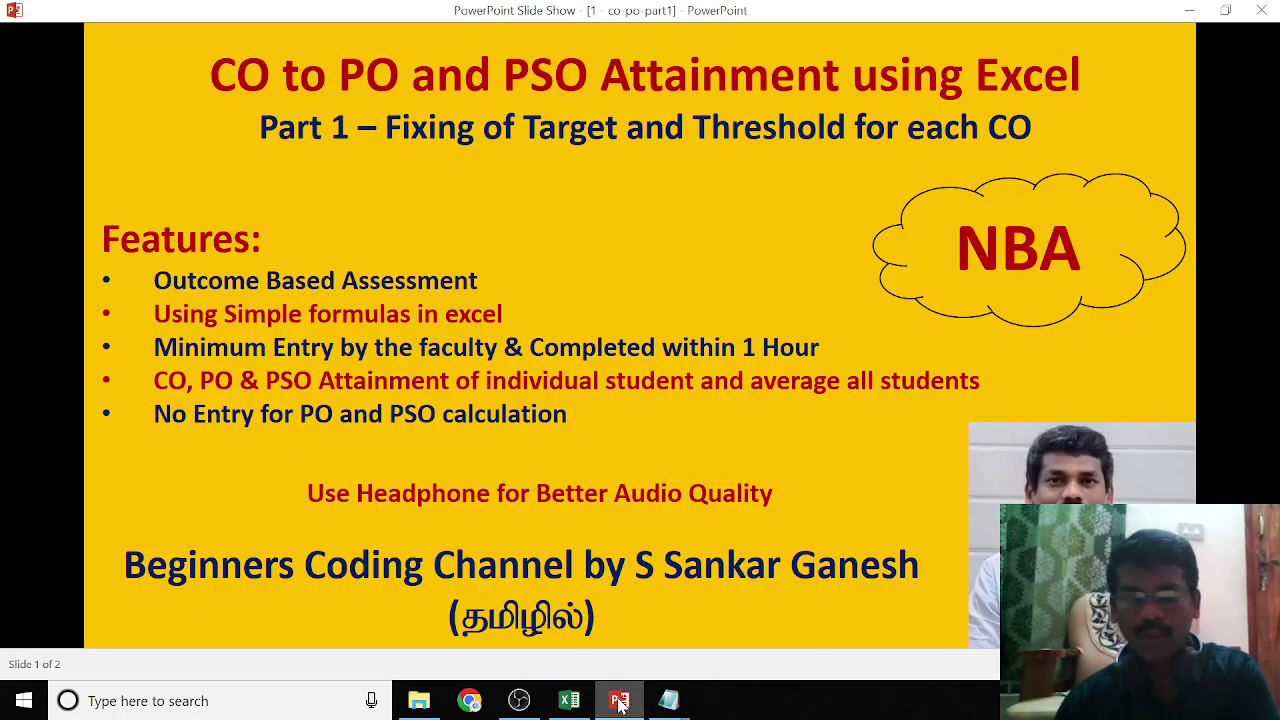
key("Right")
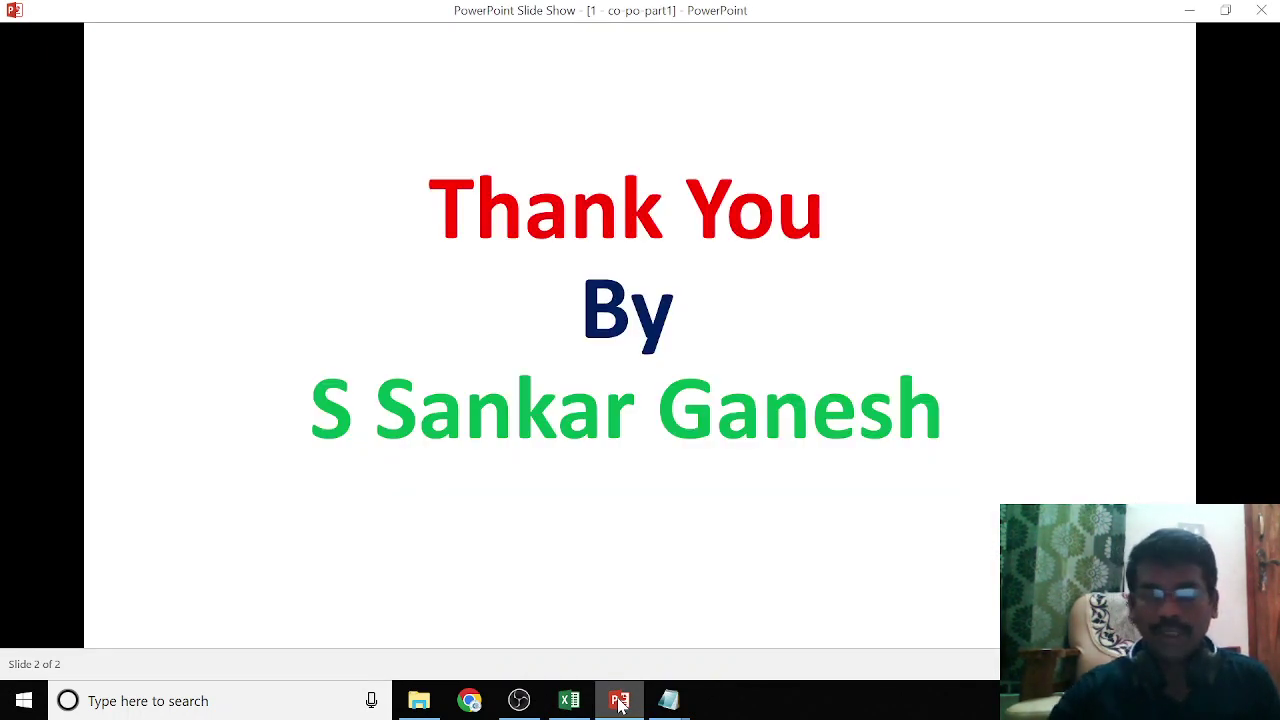